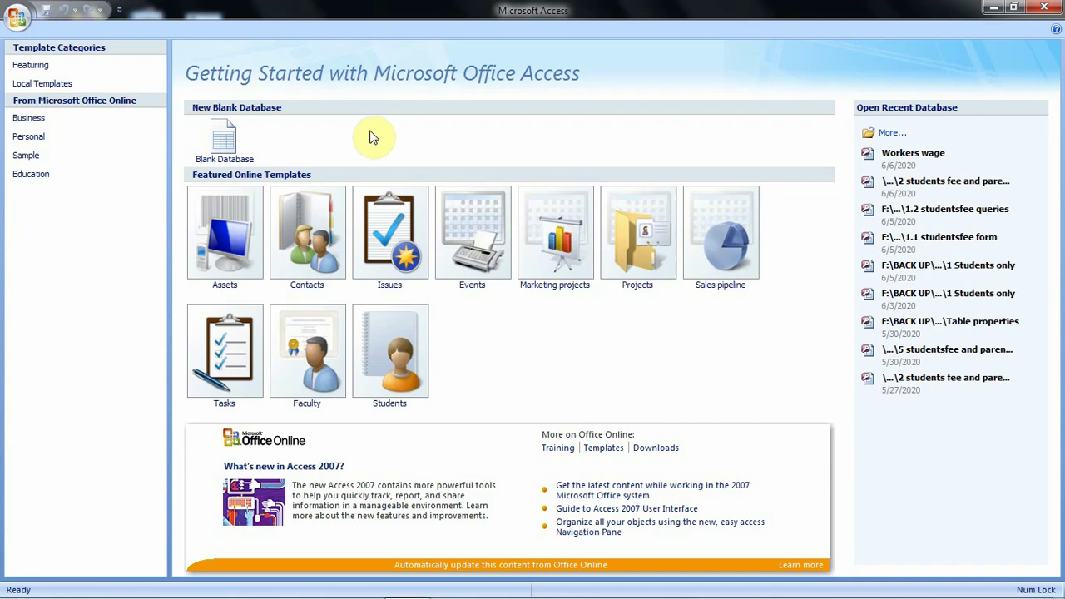
Open the recent Workers wage database and create a blank form in it
left_click(929, 166)
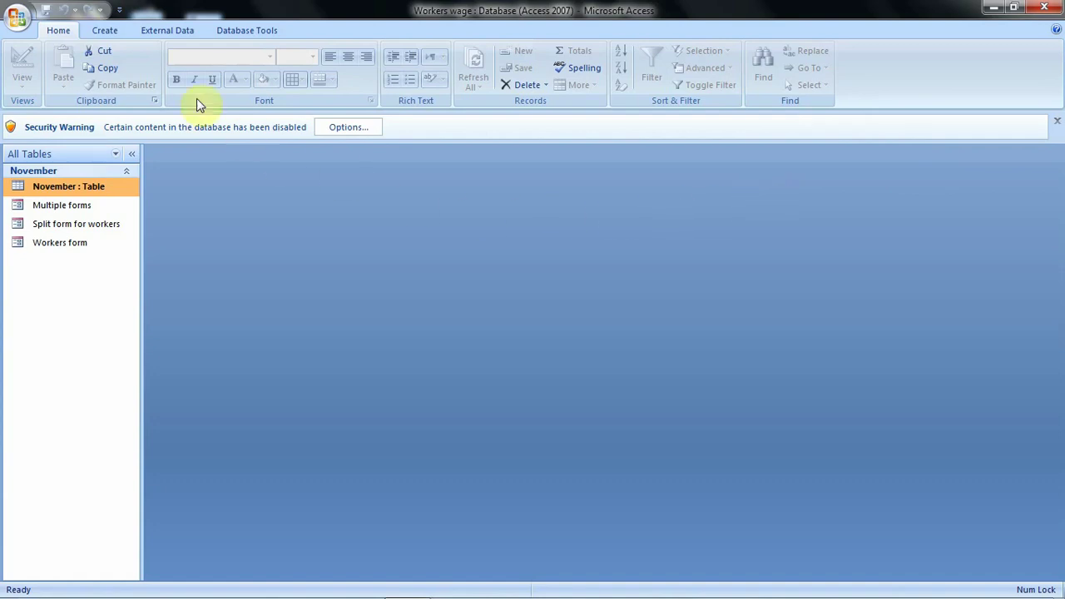
left_click(106, 34)
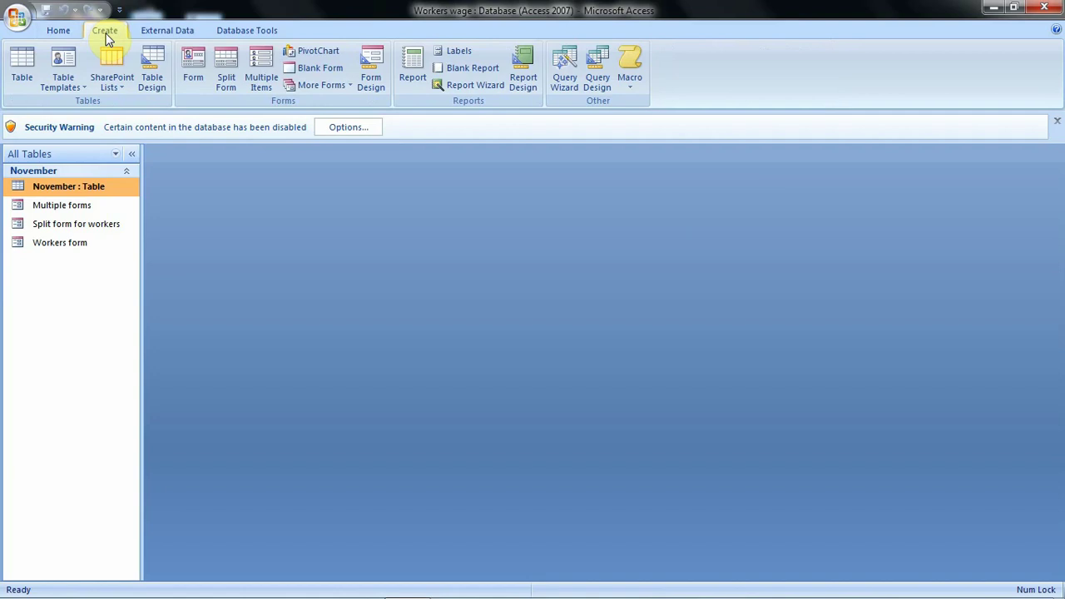
left_click(328, 72)
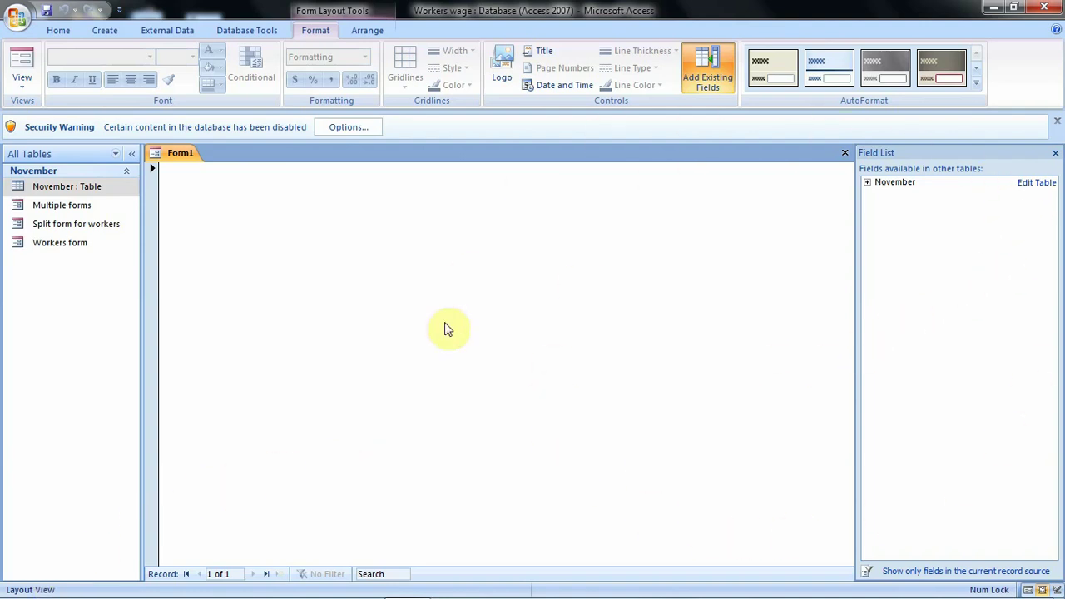
Display the field list beside the blank form and expand the November table to list its fields
left_click(1055, 153)
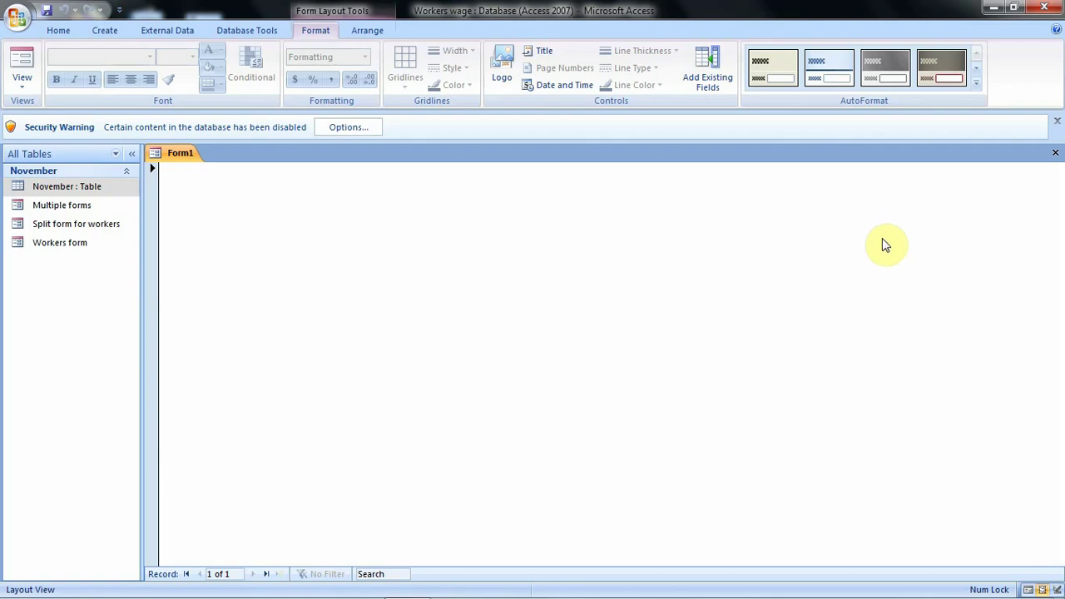
left_click(693, 66)
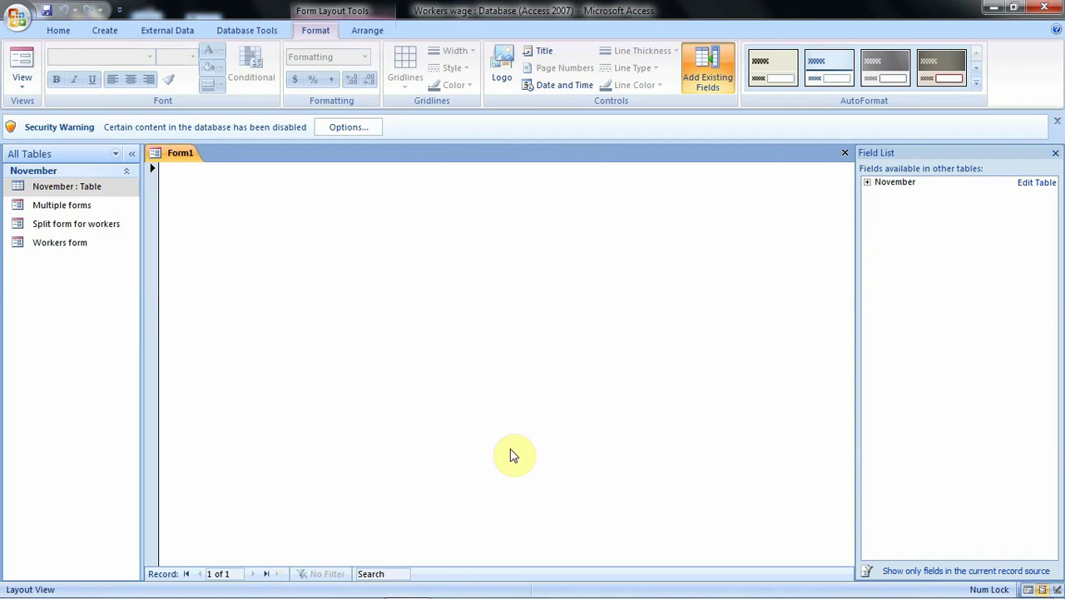
left_click(867, 183)
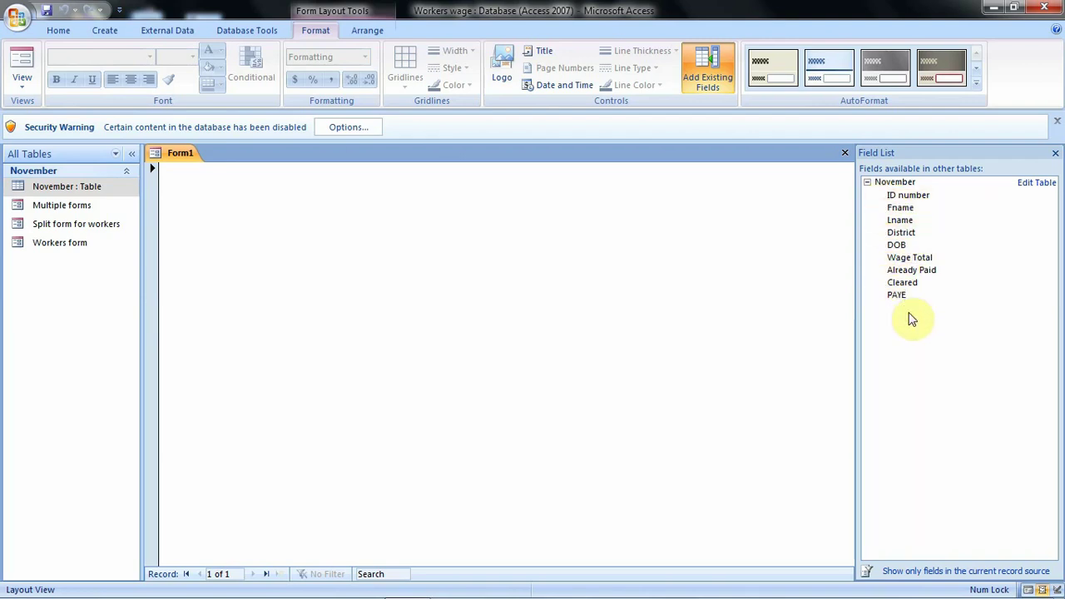
left_click(867, 182)
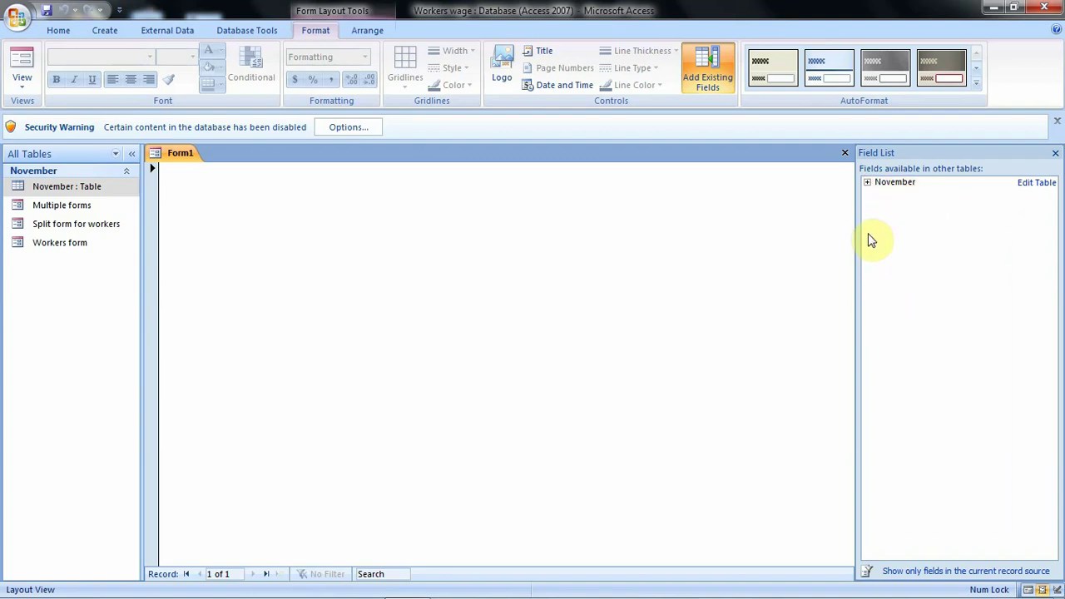
left_click(868, 182)
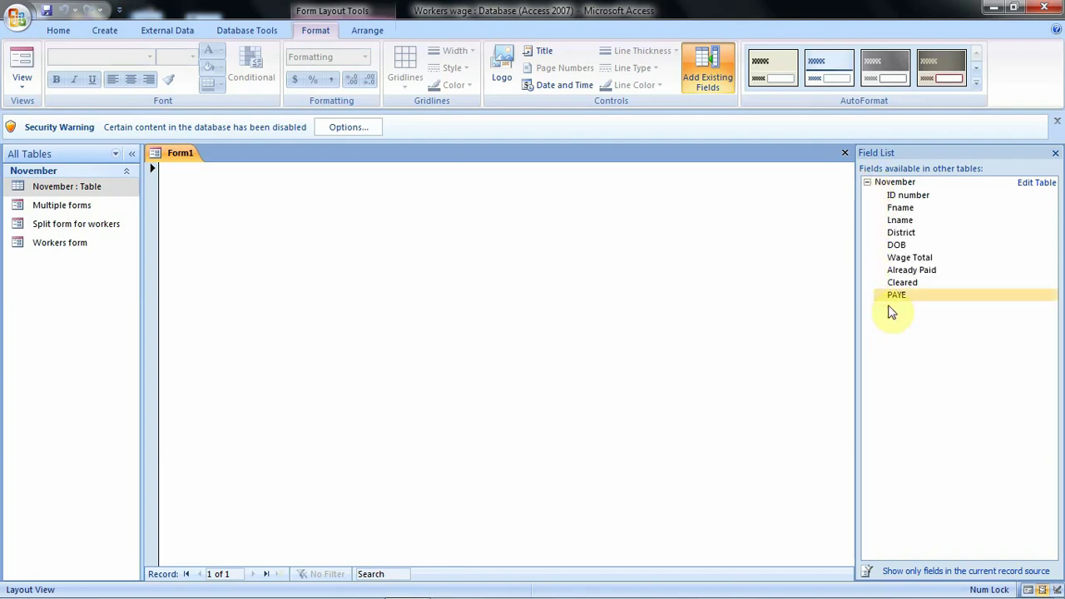
left_click(909, 257)
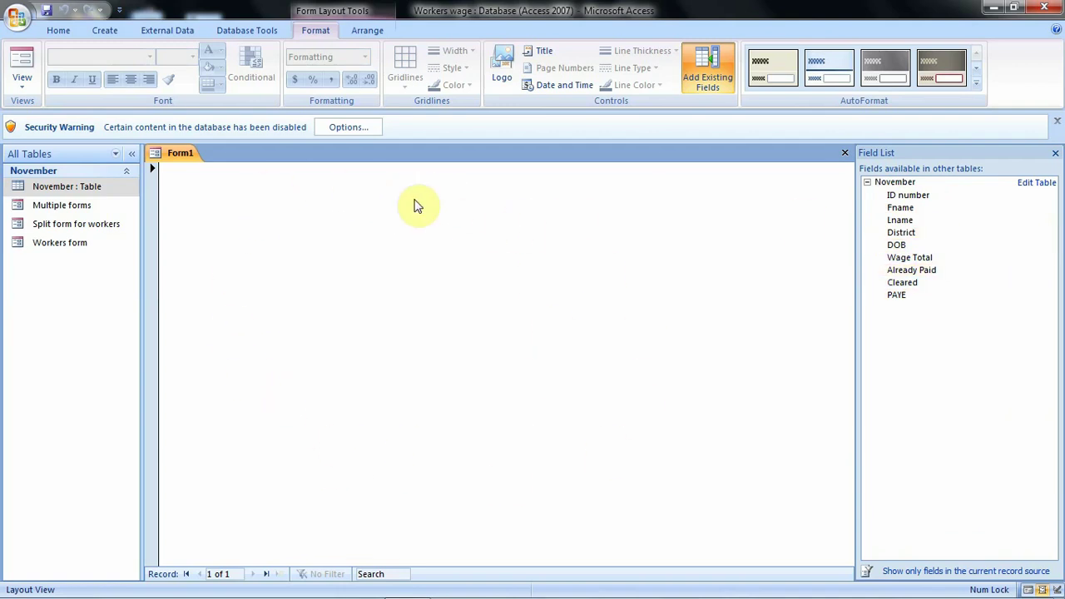
Add the November fields ID number, Fname, Lname, District, DOB, Wage Total, Already Paid, Cleared and PAYE to the form in that order
double_click(909, 198)
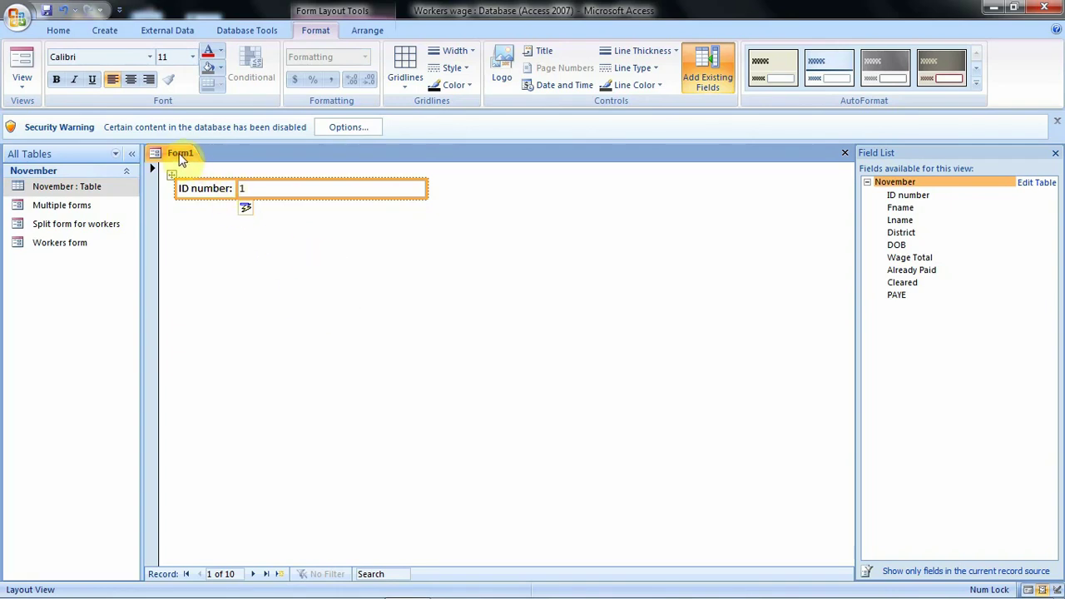
double_click(900, 207)
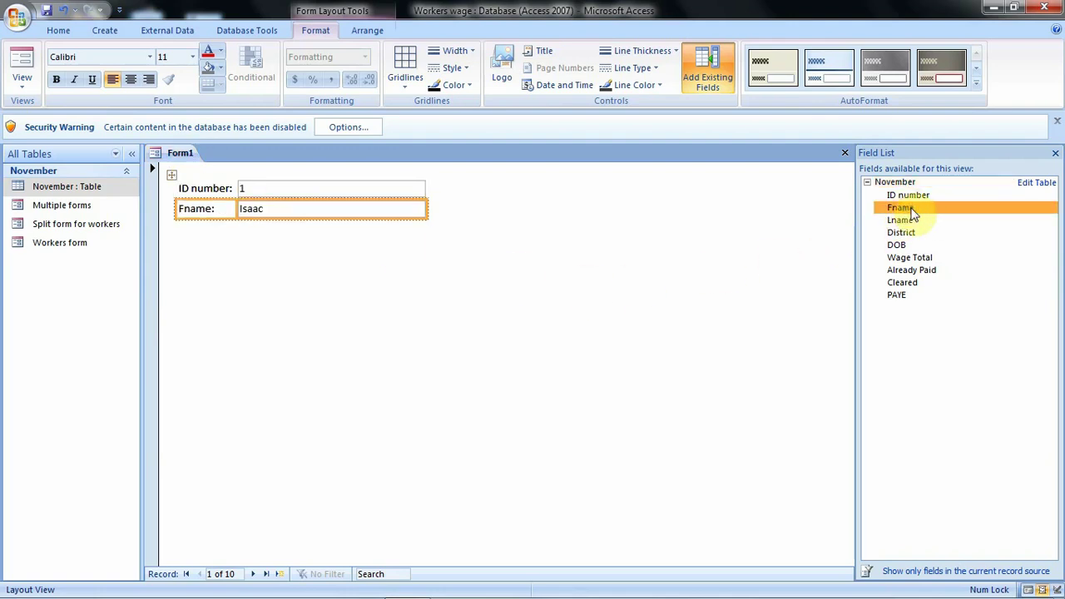
double_click(914, 219)
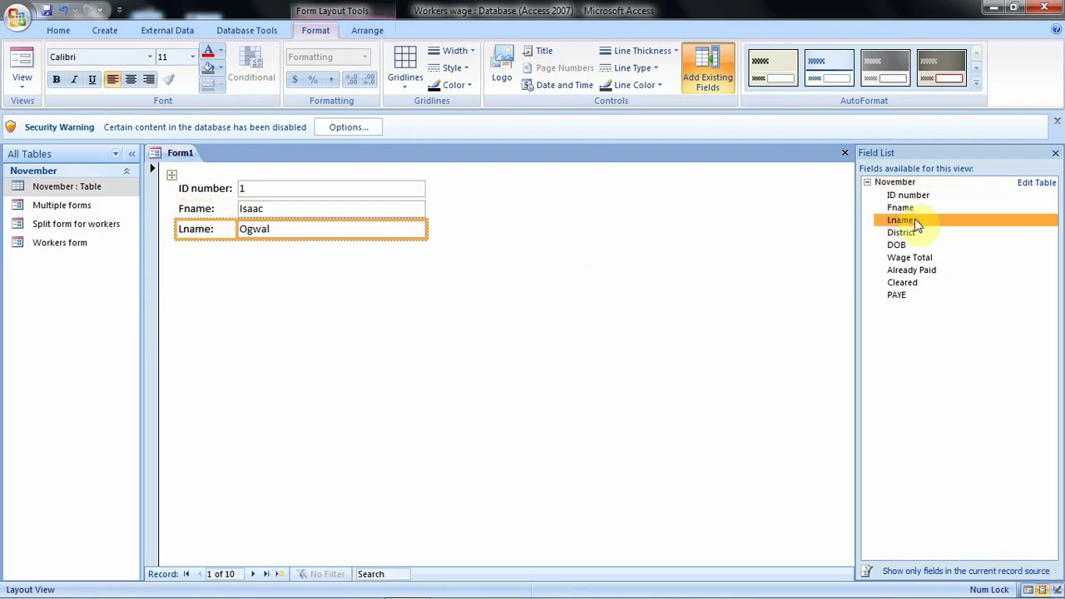
double_click(907, 232)
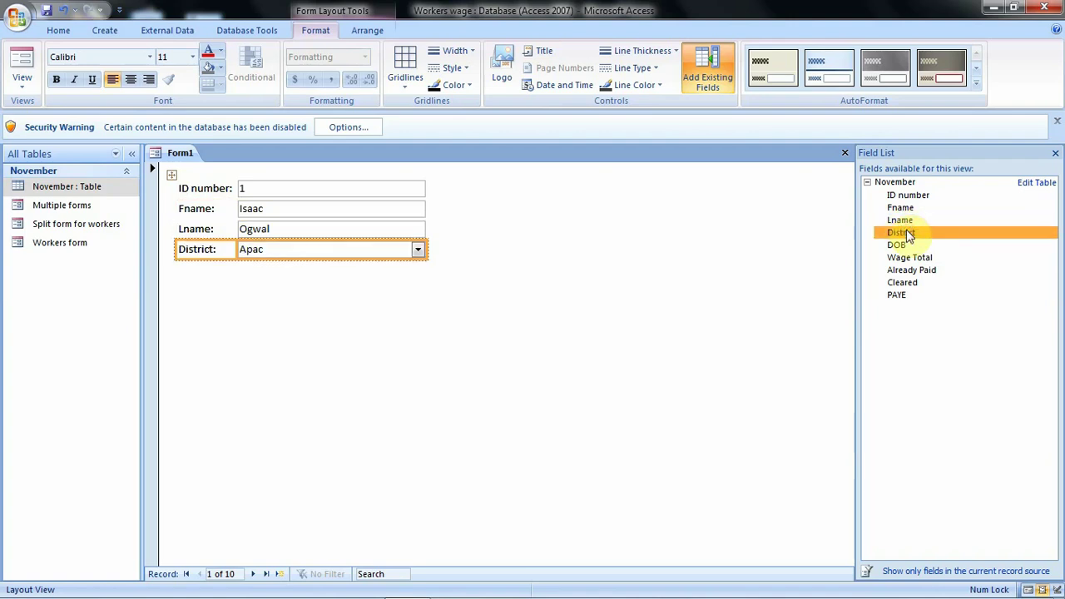
double_click(907, 246)
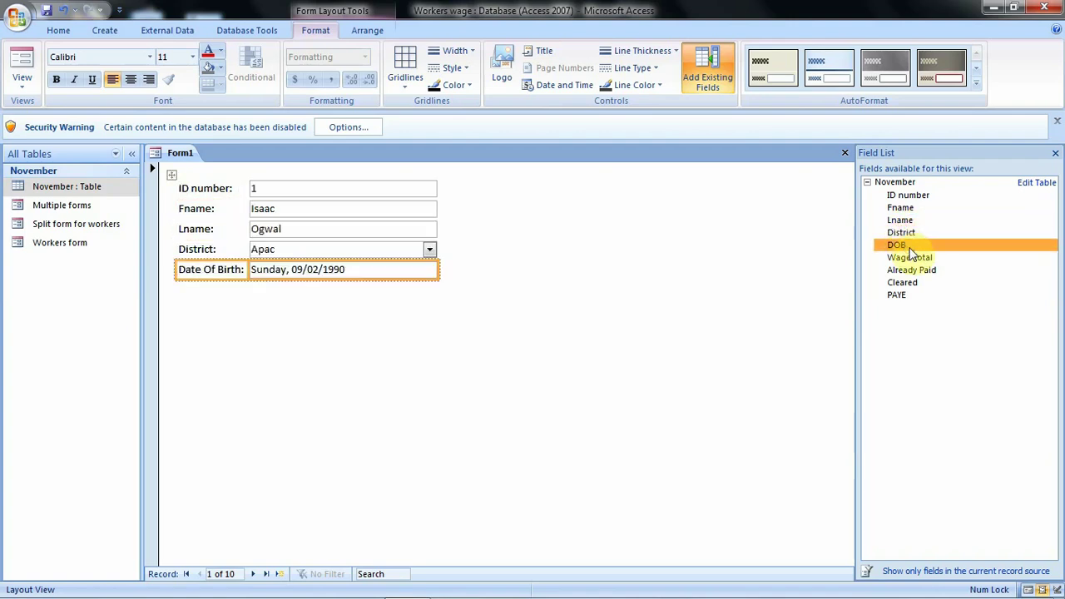
double_click(915, 259)
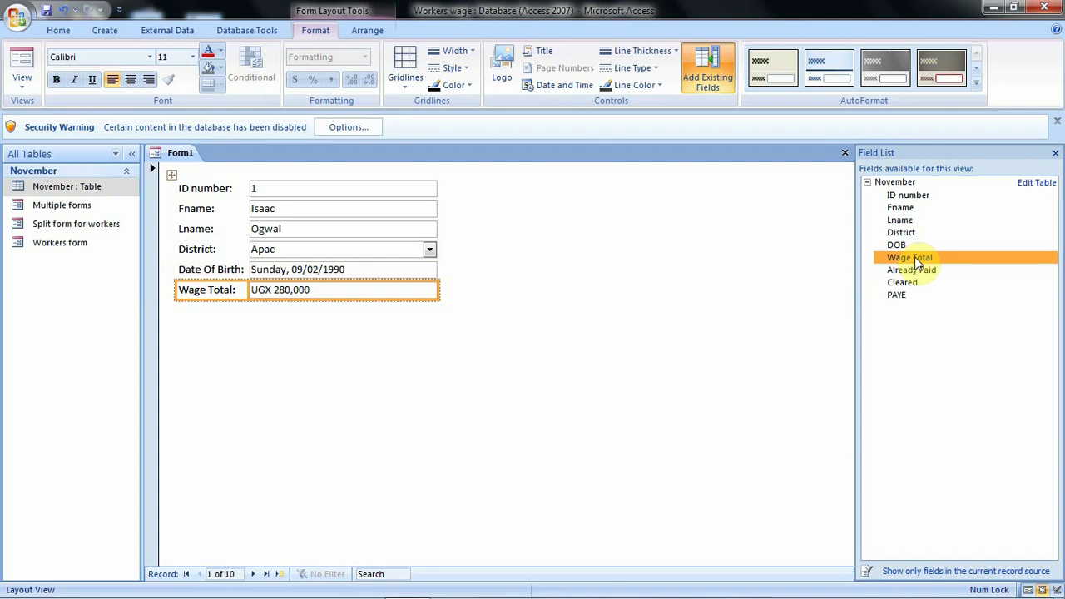
double_click(918, 271)
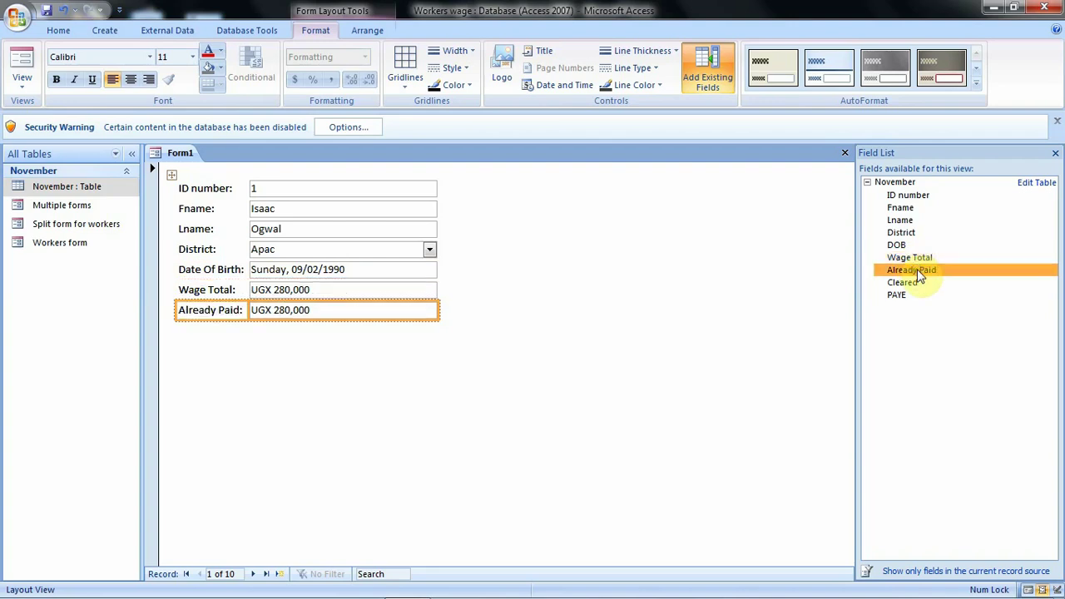
double_click(918, 284)
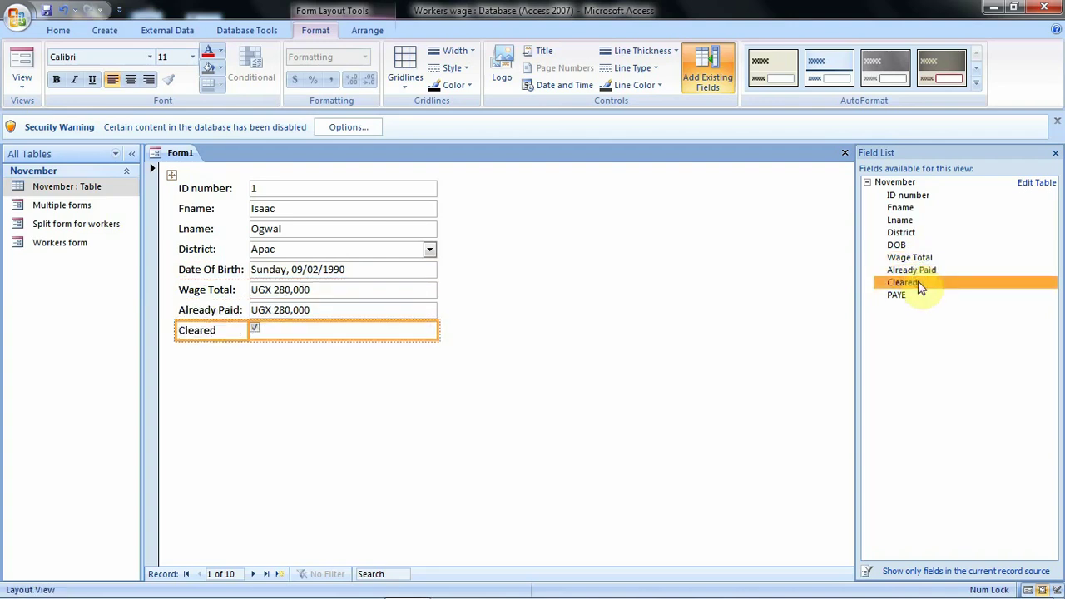
double_click(897, 296)
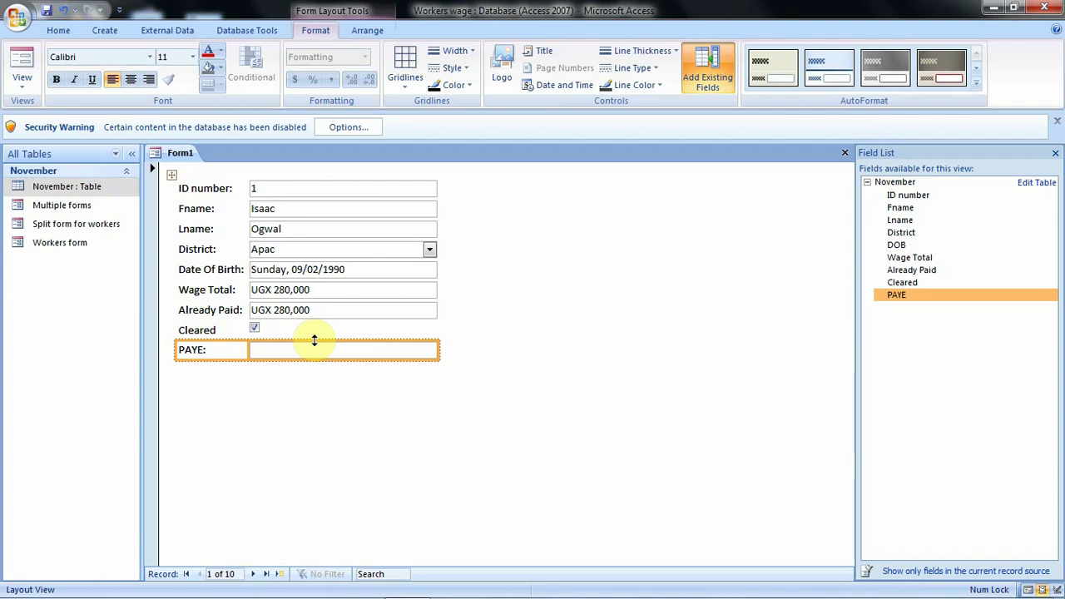
Browse the worker records in the form one by one from the first to the tenth
left_click(253, 573)
left_click(253, 573)
left_click(253, 573)
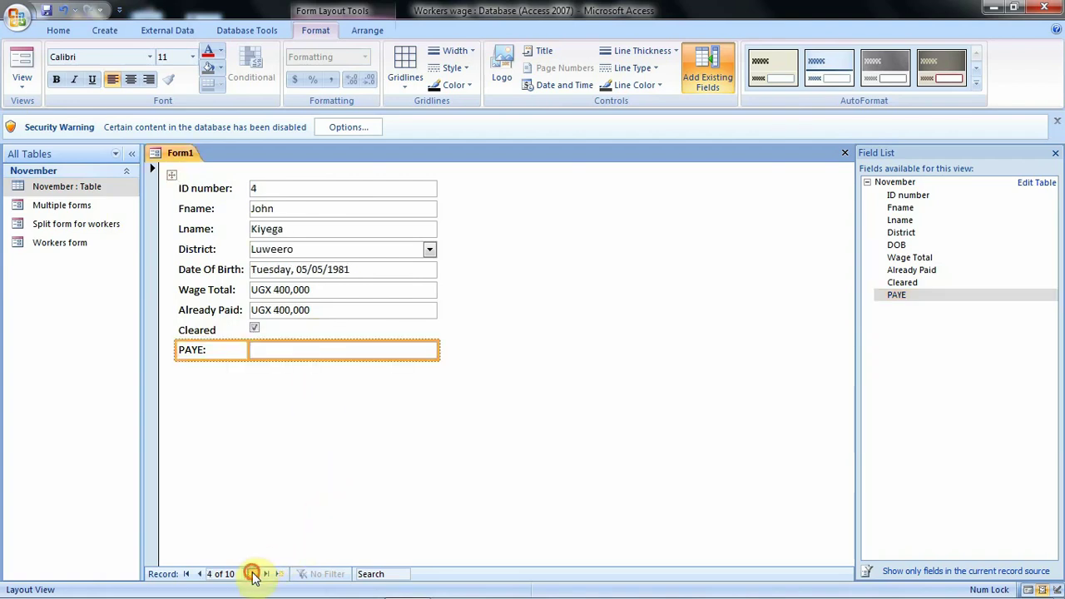
left_click(253, 573)
left_click(252, 573)
left_click(253, 574)
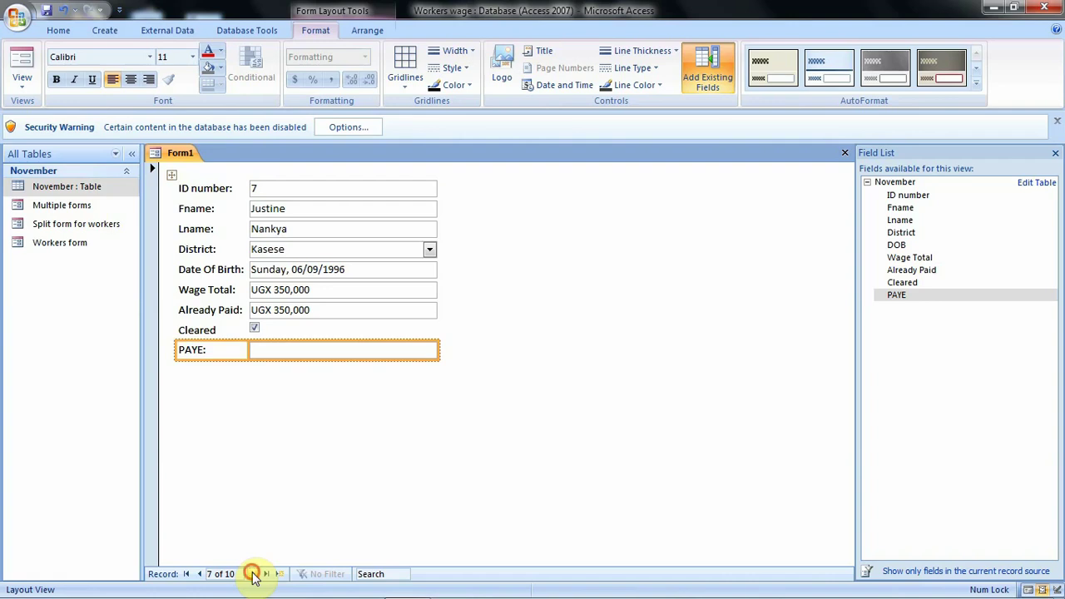
left_click(253, 573)
left_click(253, 573)
left_click(253, 574)
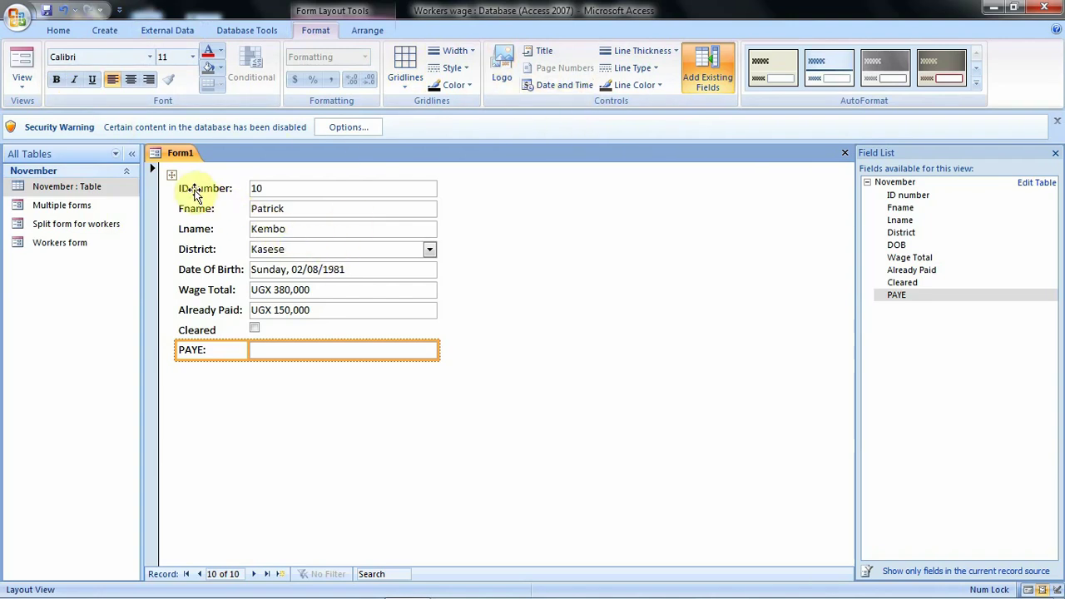
Widen the form's whole field layout, and narrow its label column to fit the labels more closely
left_click(170, 177)
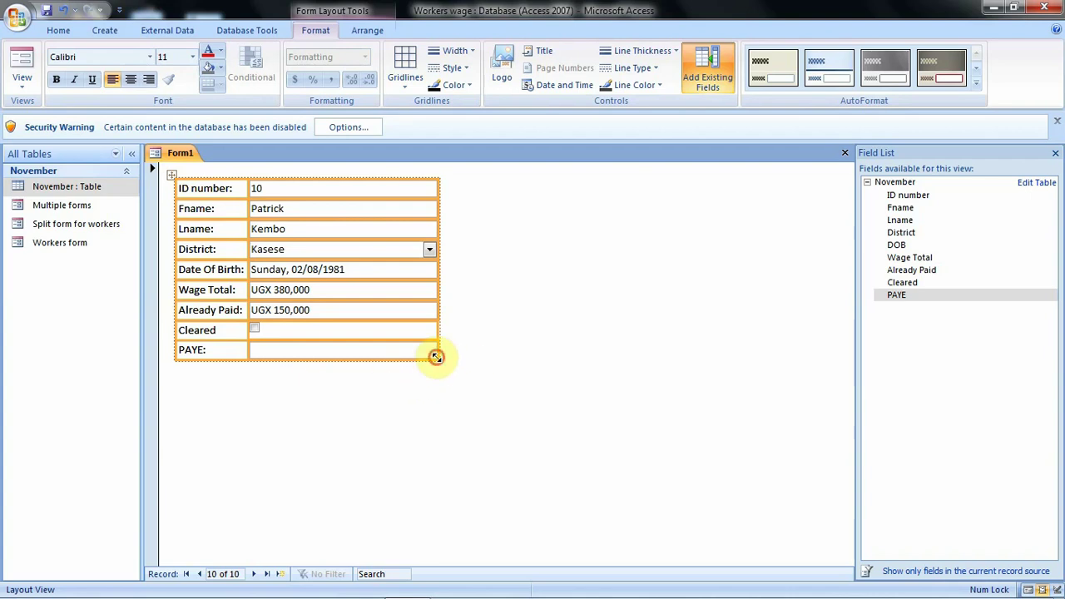
left_click_drag(433, 352, 544, 356)
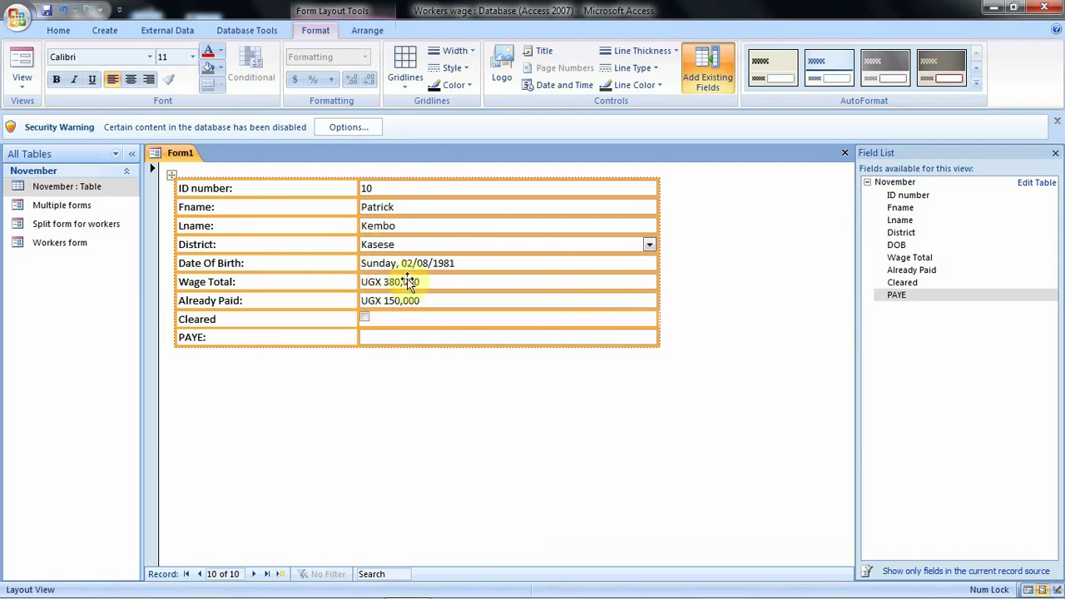
left_click(354, 189)
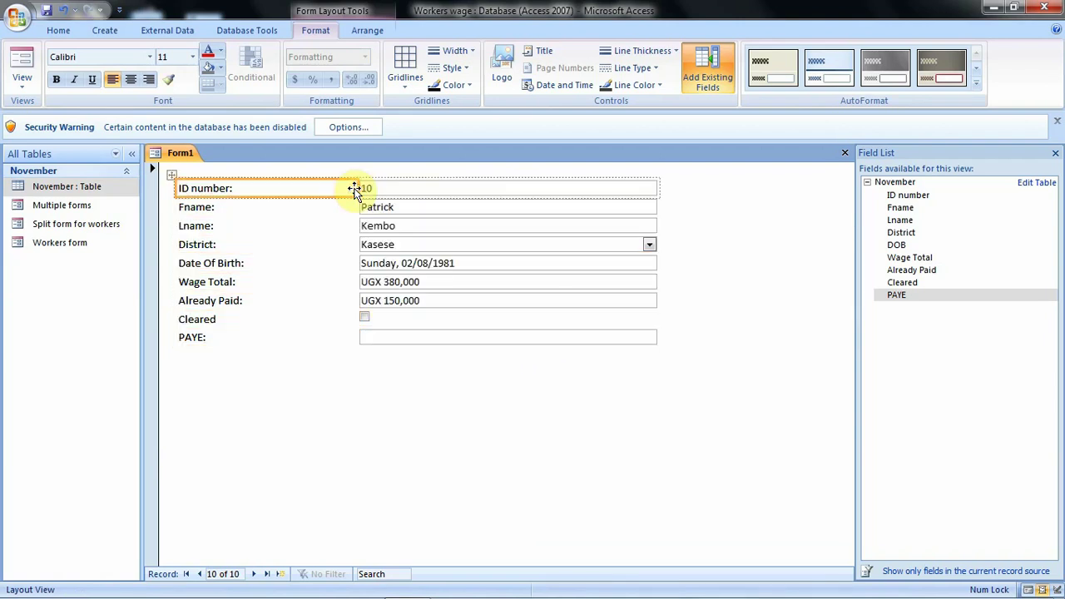
left_click_drag(354, 189, 272, 190)
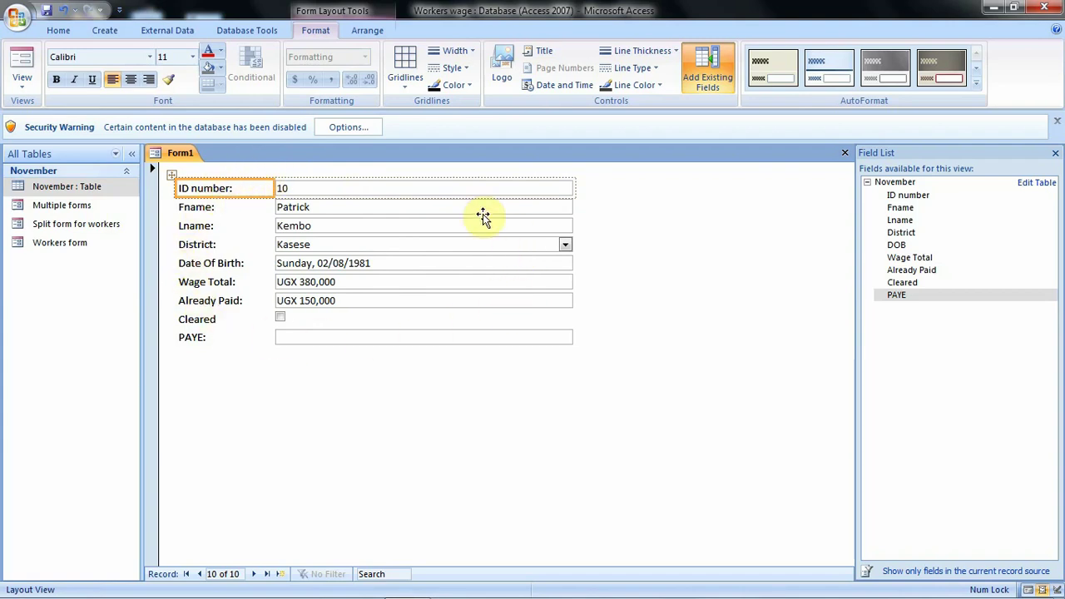
Apply gridlines of type Both to the form's entire field layout and deselect it
left_click(172, 174)
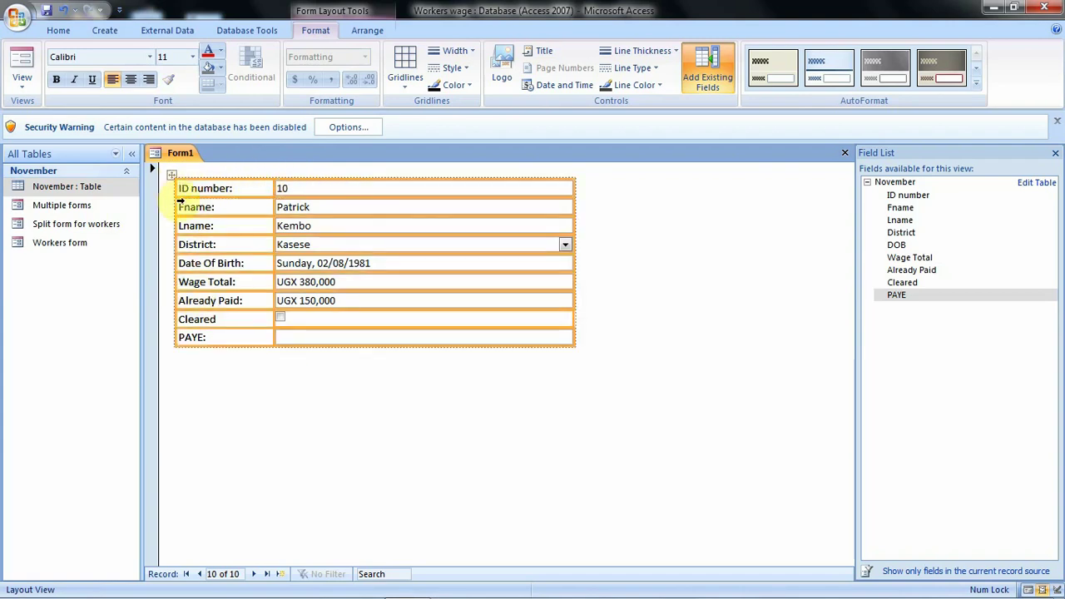
left_click(406, 84)
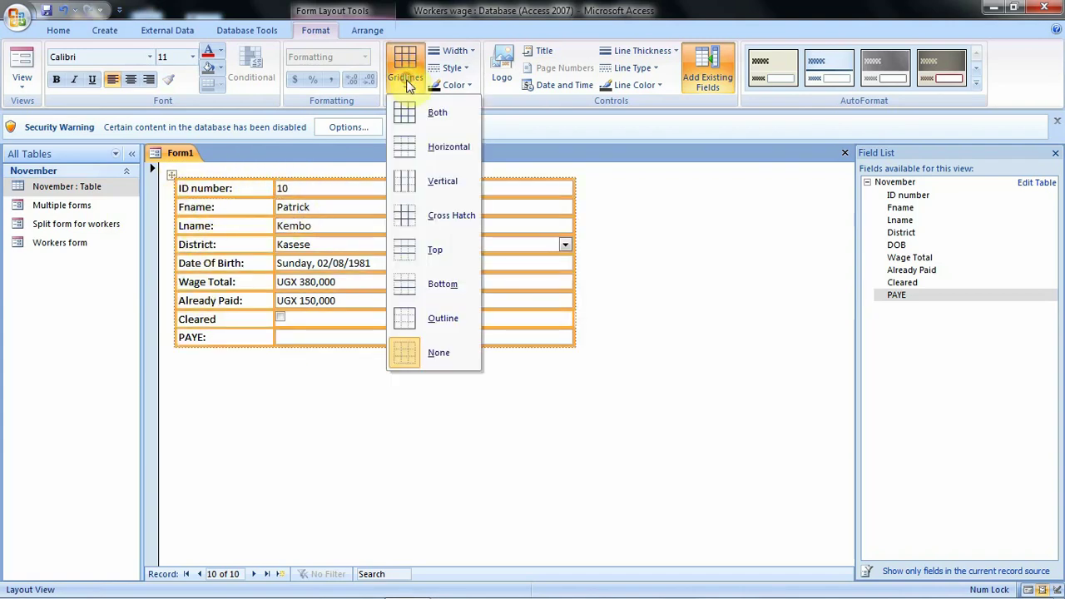
left_click(408, 109)
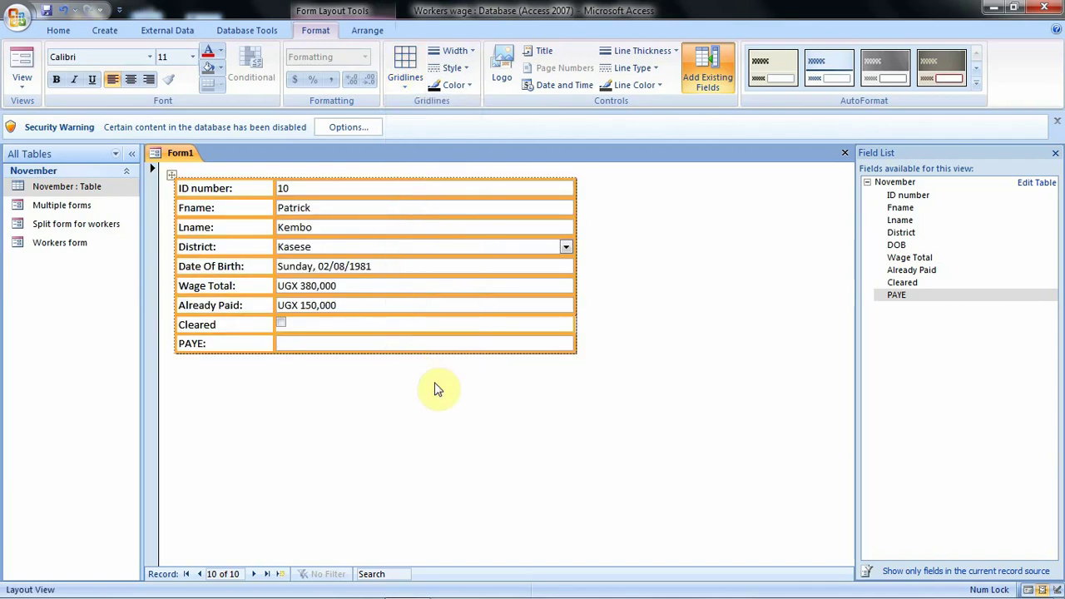
left_click(630, 401)
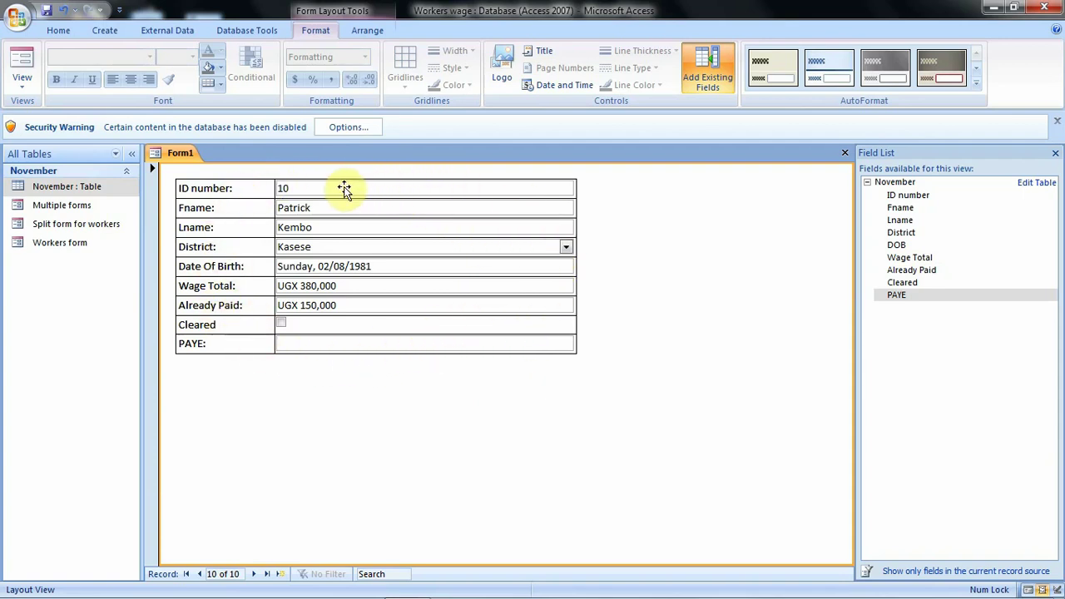
Format all labels and fields of the form in Bookman Old Style at font size 12
left_click(196, 186)
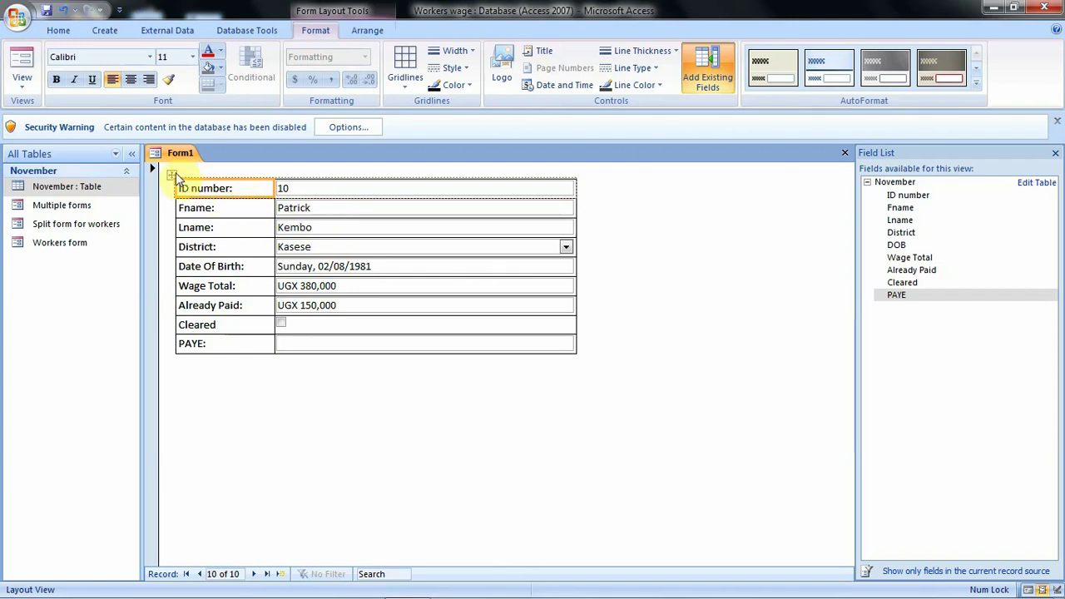
left_click(171, 175)
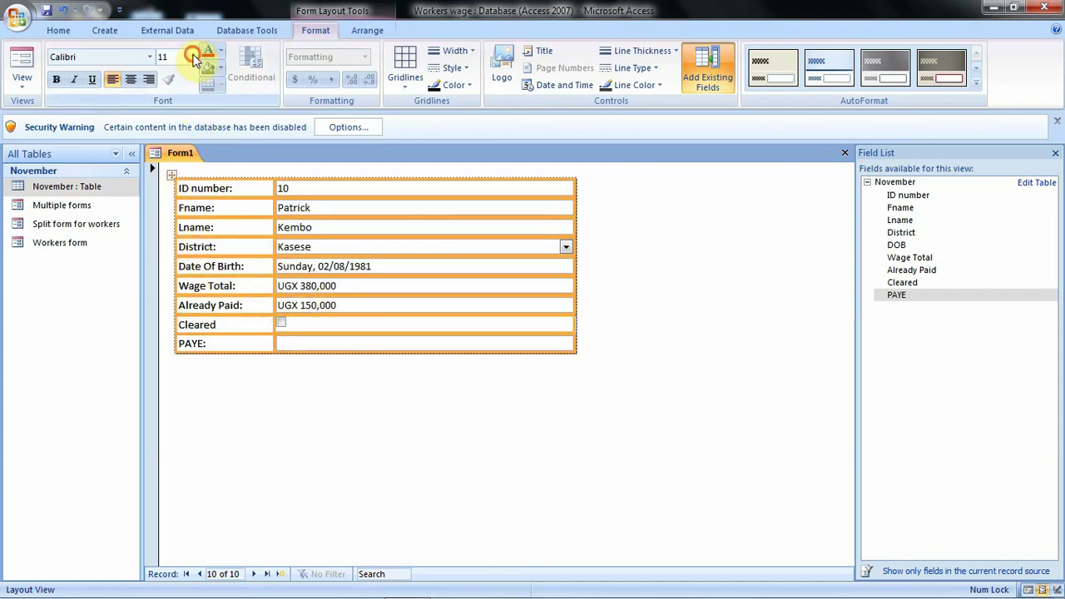
left_click(192, 57)
left_click(164, 127)
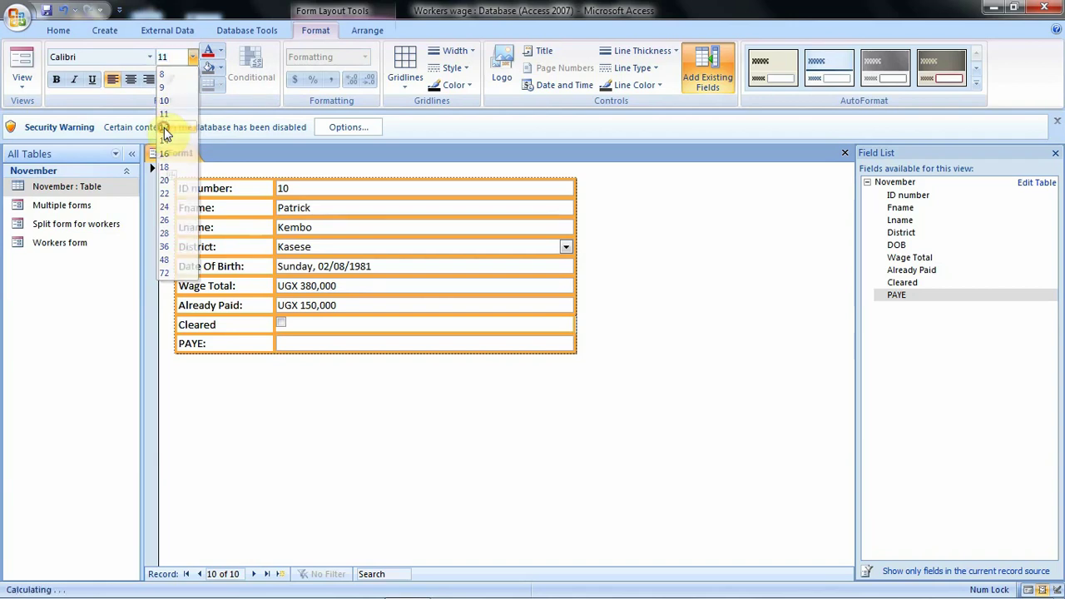
left_click(150, 57)
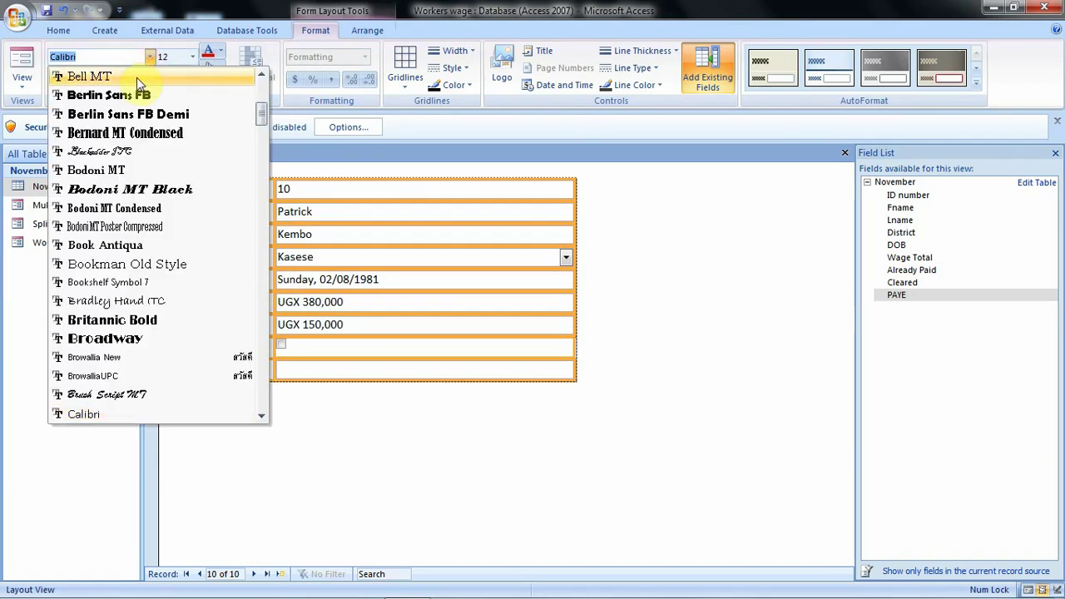
left_click(122, 265)
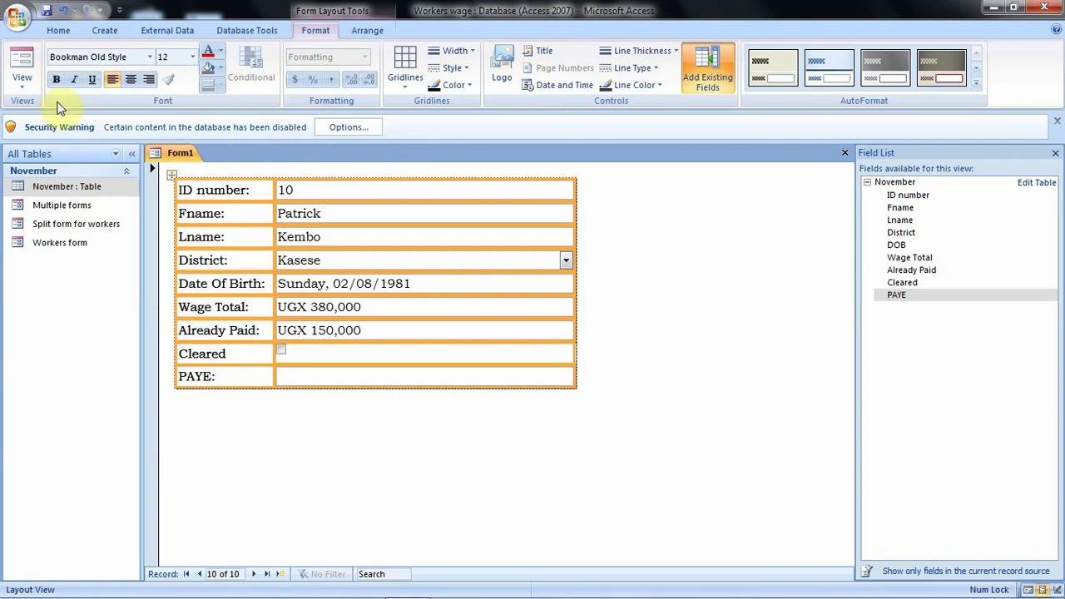
View the finished form in Form View and in Design View
left_click(32, 85)
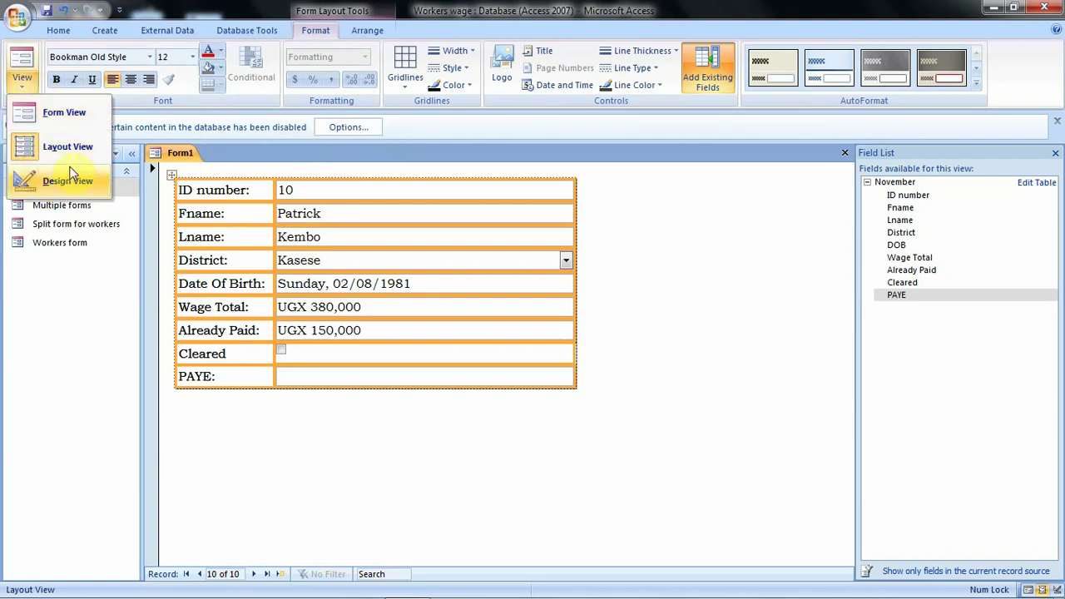
left_click(76, 113)
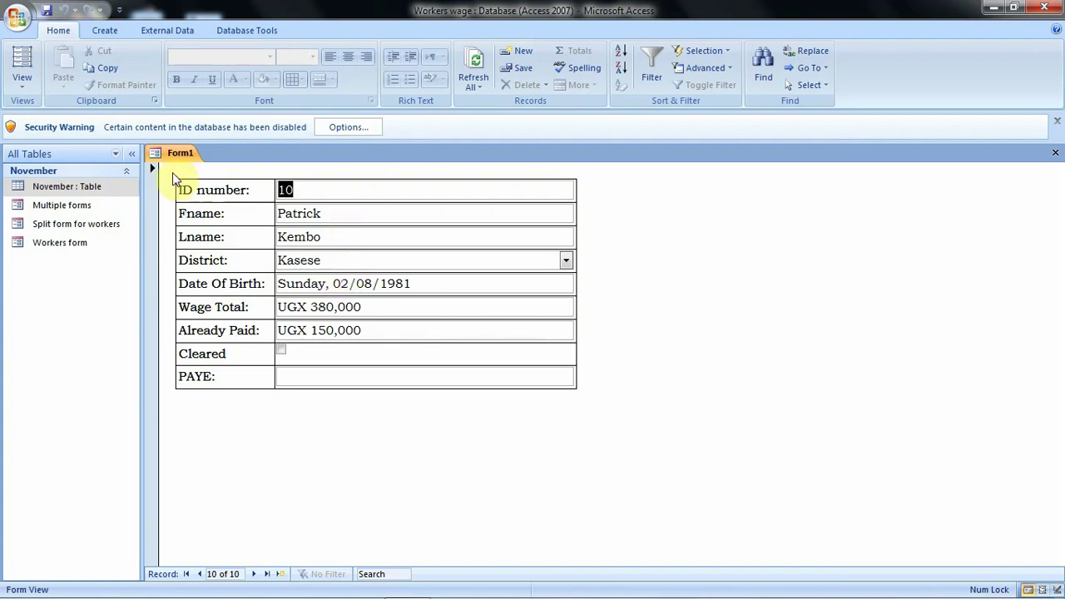
left_click(25, 79)
left_click(68, 182)
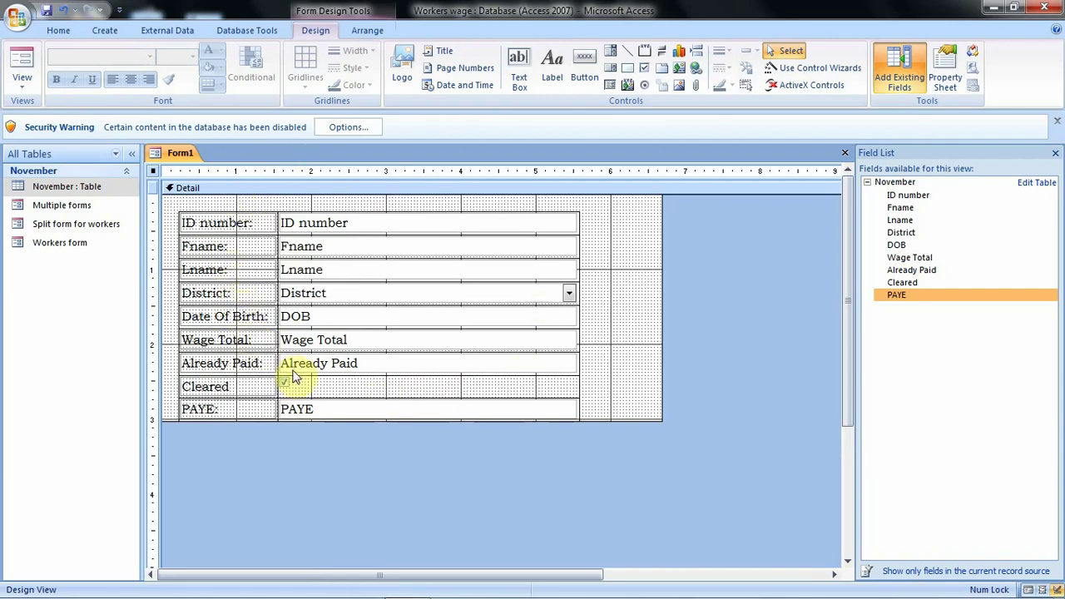
Save the form as "Blank form for workers" and close it
right_click(177, 152)
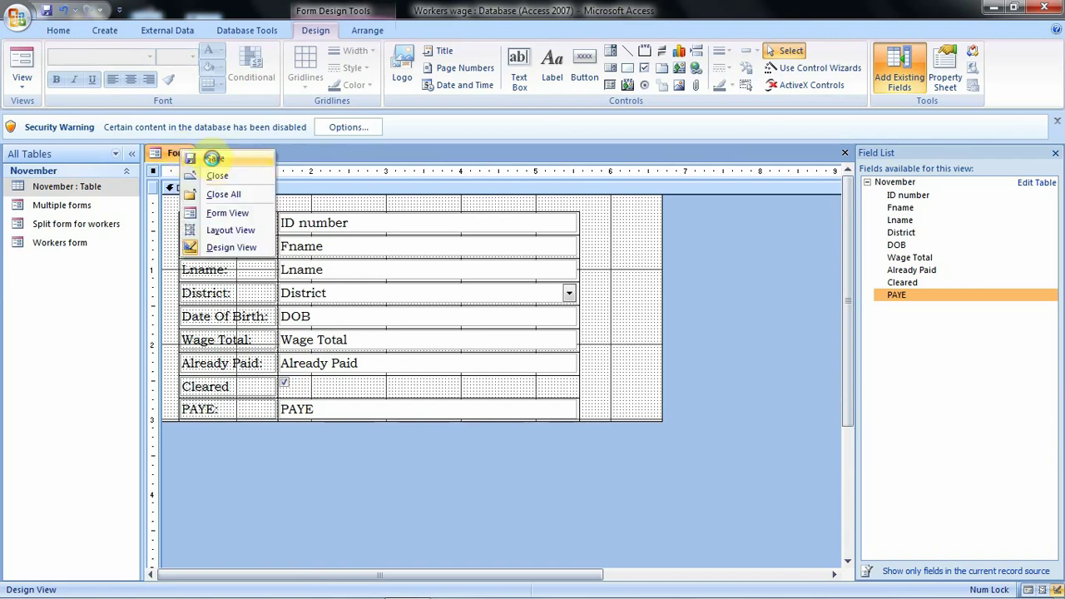
left_click(213, 158)
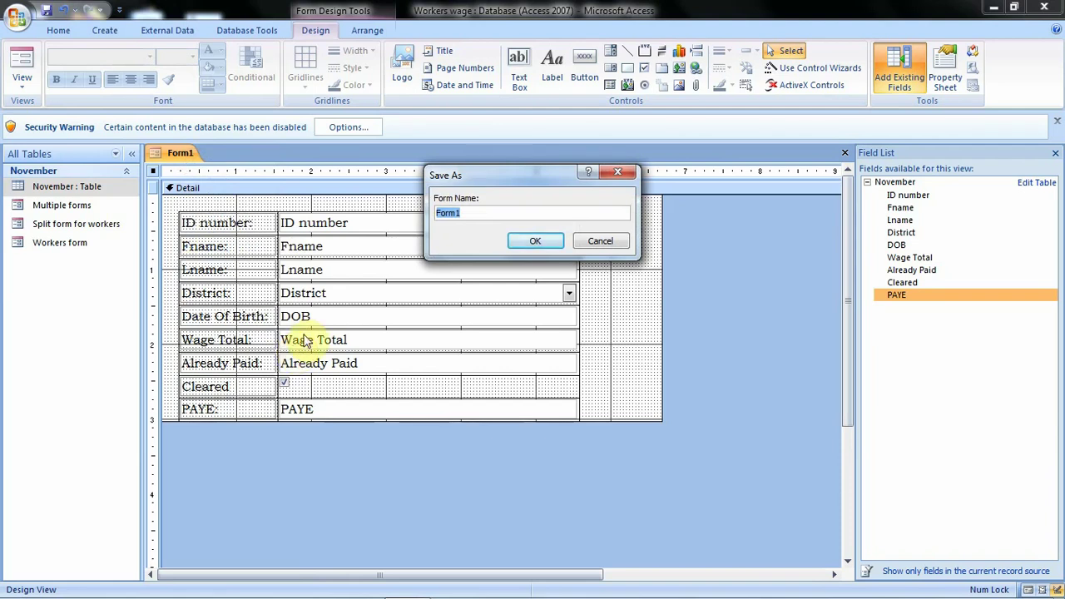
key("BackSpace")
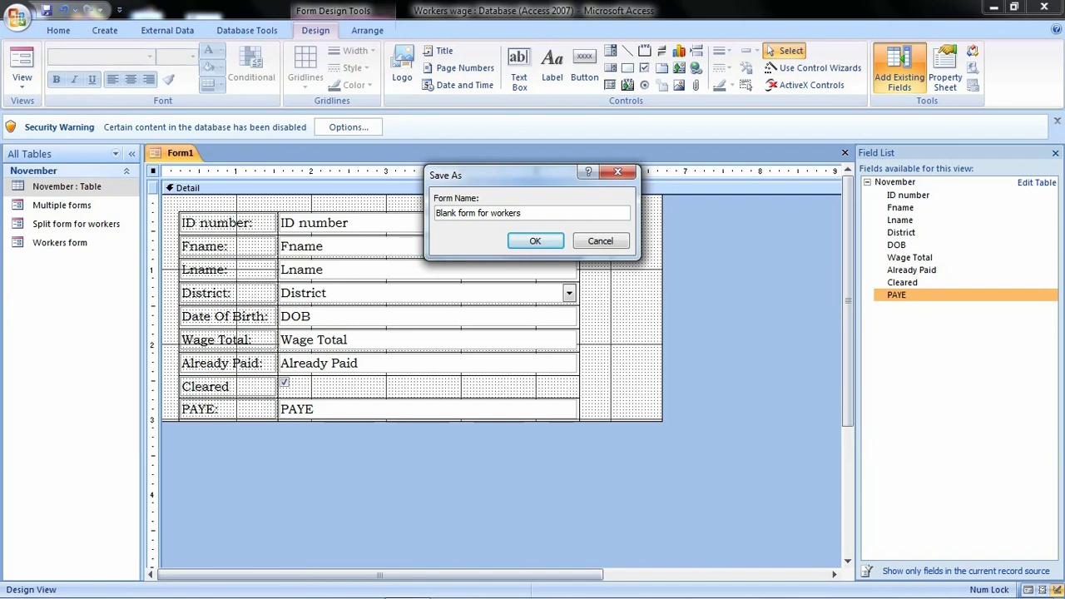
left_click(537, 241)
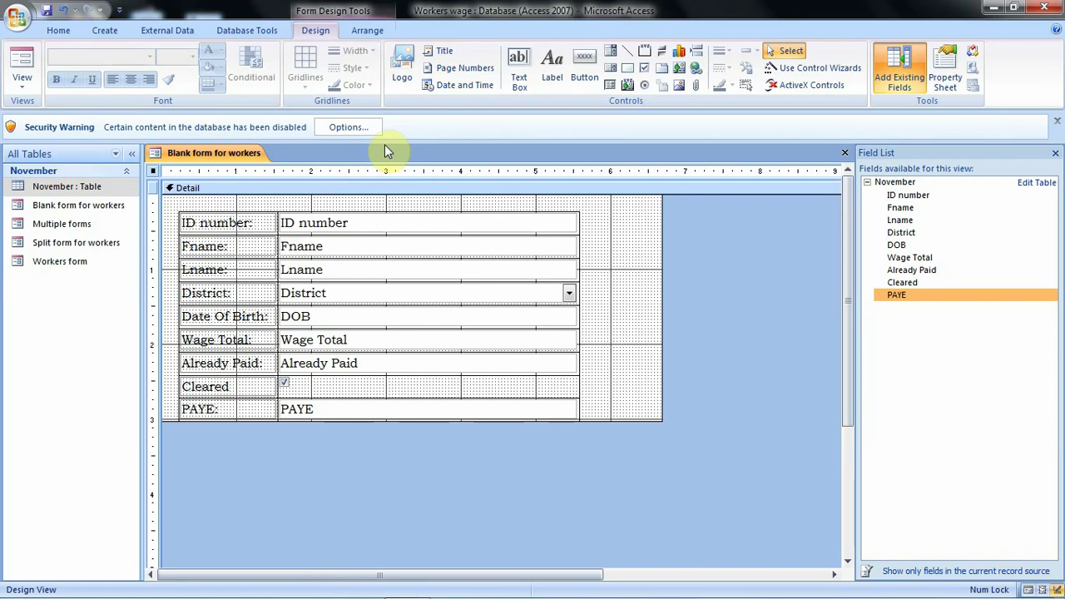
left_click(844, 154)
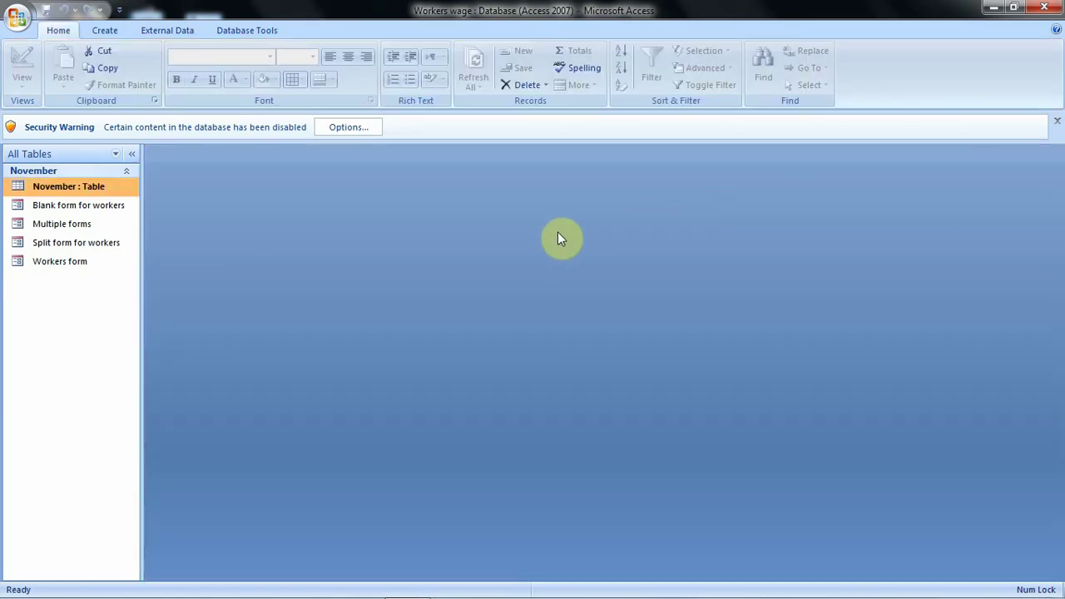
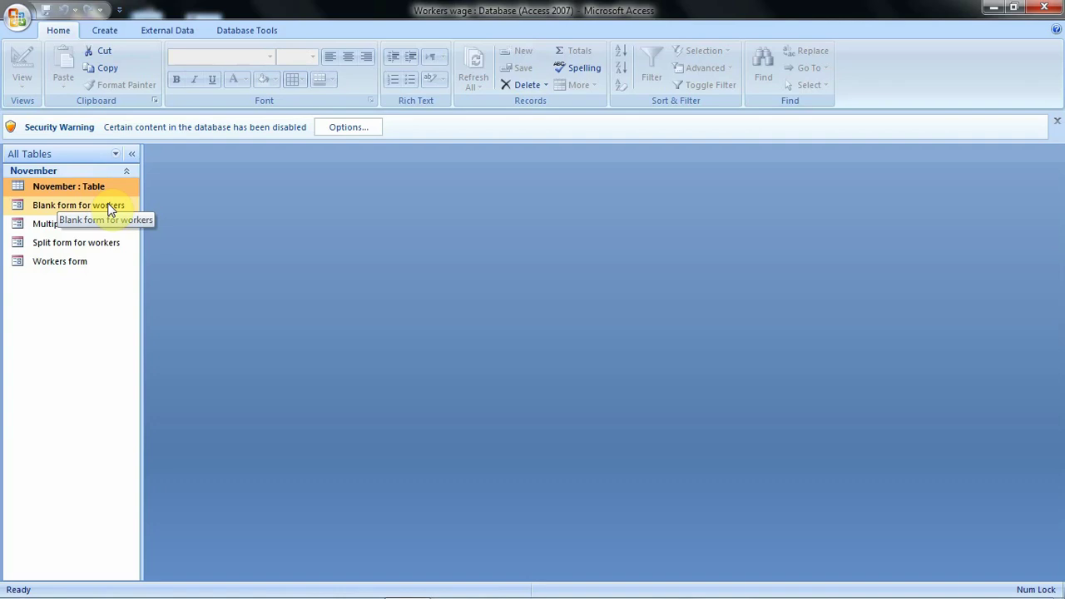
Create a new empty form in Design View with the November table's field list shown beside it
left_click(106, 30)
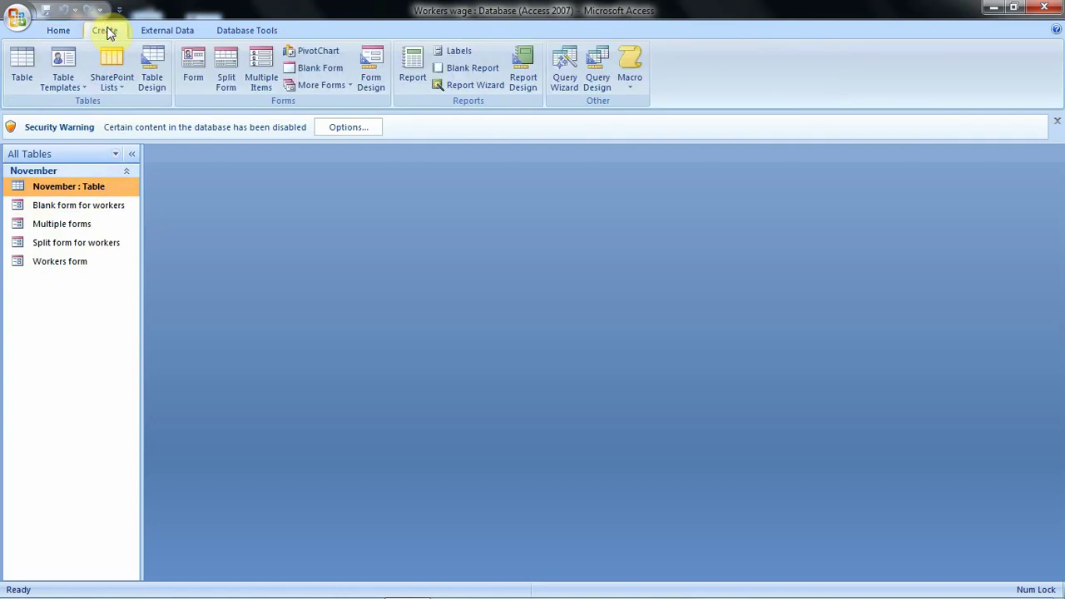
left_click(372, 68)
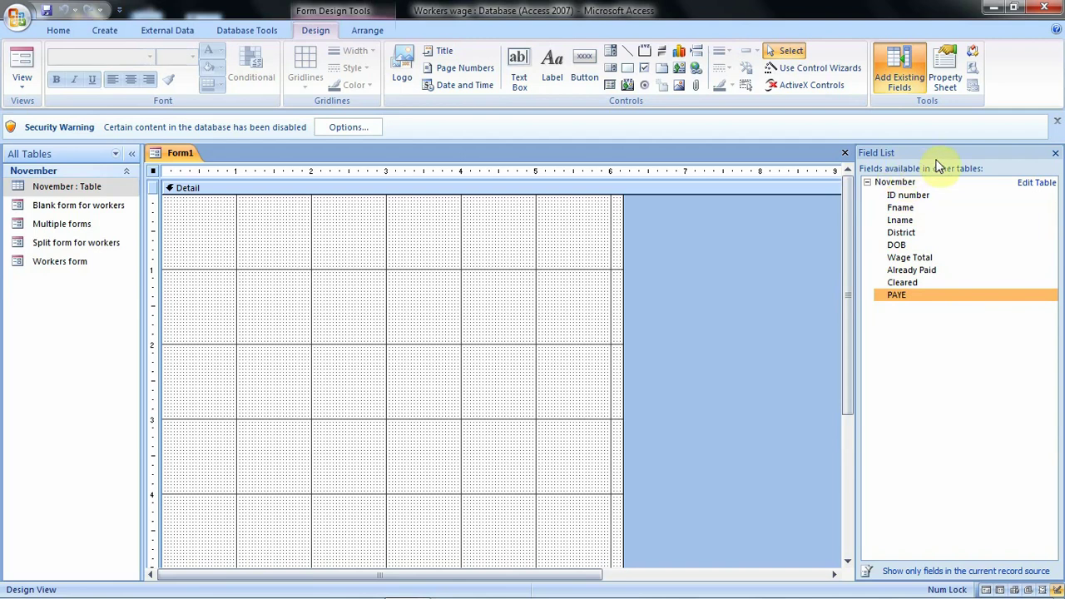
left_click(1053, 155)
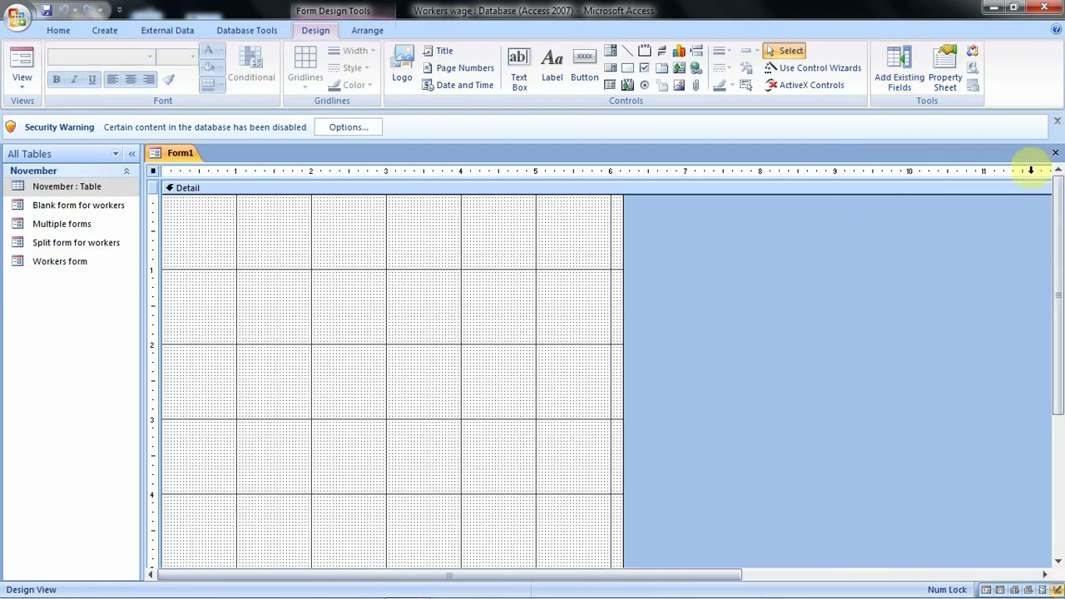
left_click(908, 62)
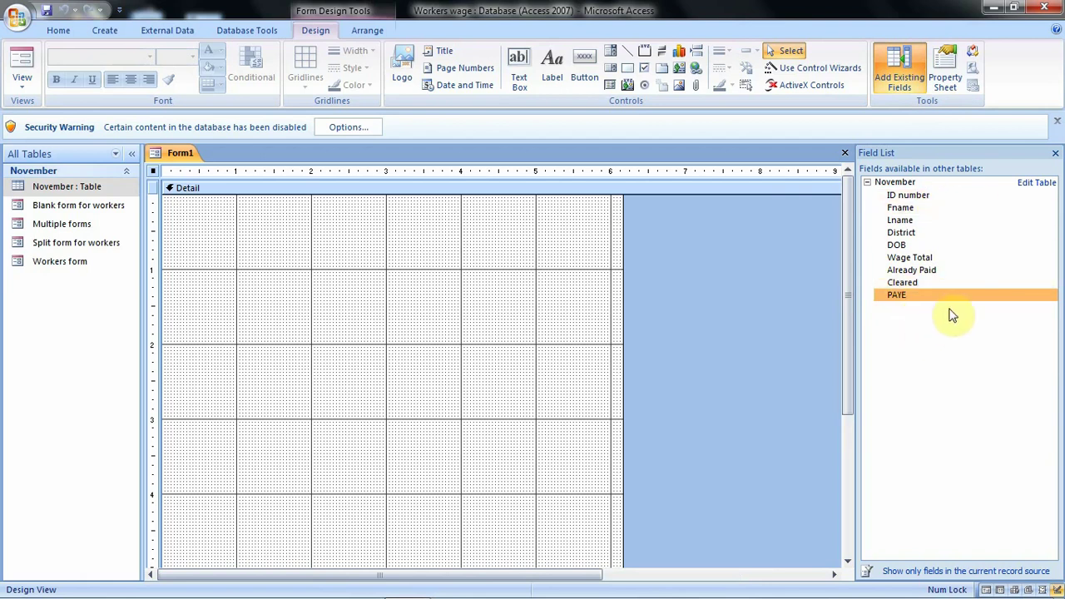
Add all November fields to the form's Detail section in order, from ID number through PAYE
double_click(908, 197)
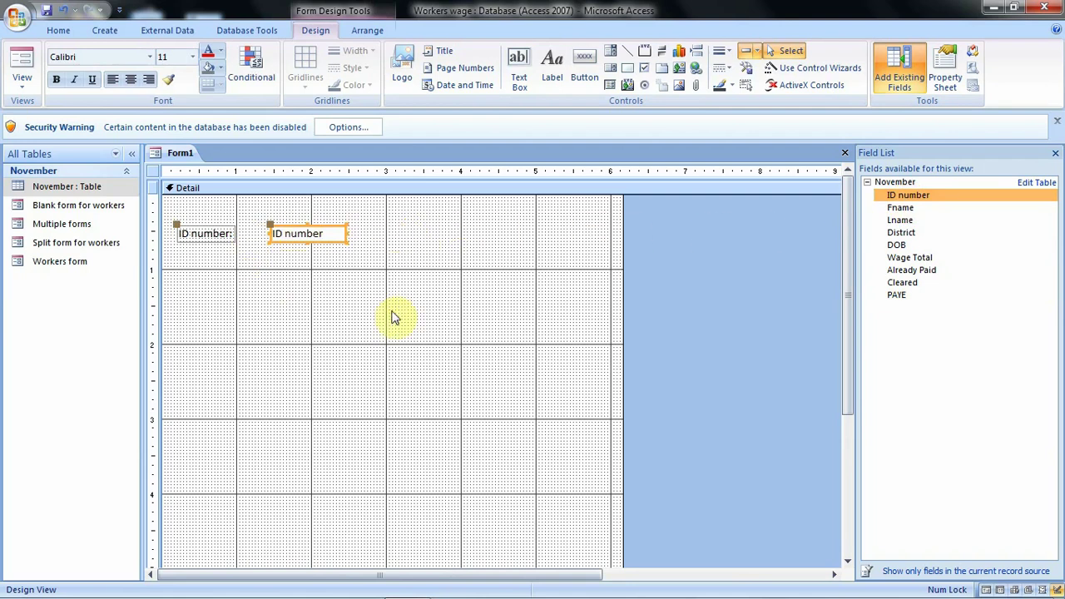
left_click(903, 209)
double_click(904, 209)
double_click(902, 220)
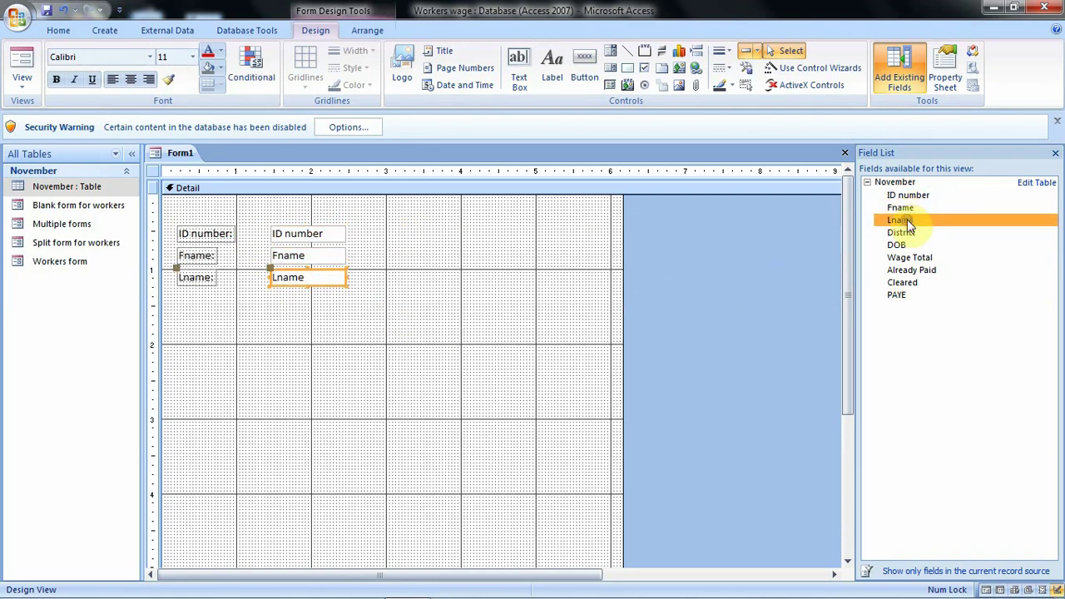
double_click(911, 234)
double_click(905, 246)
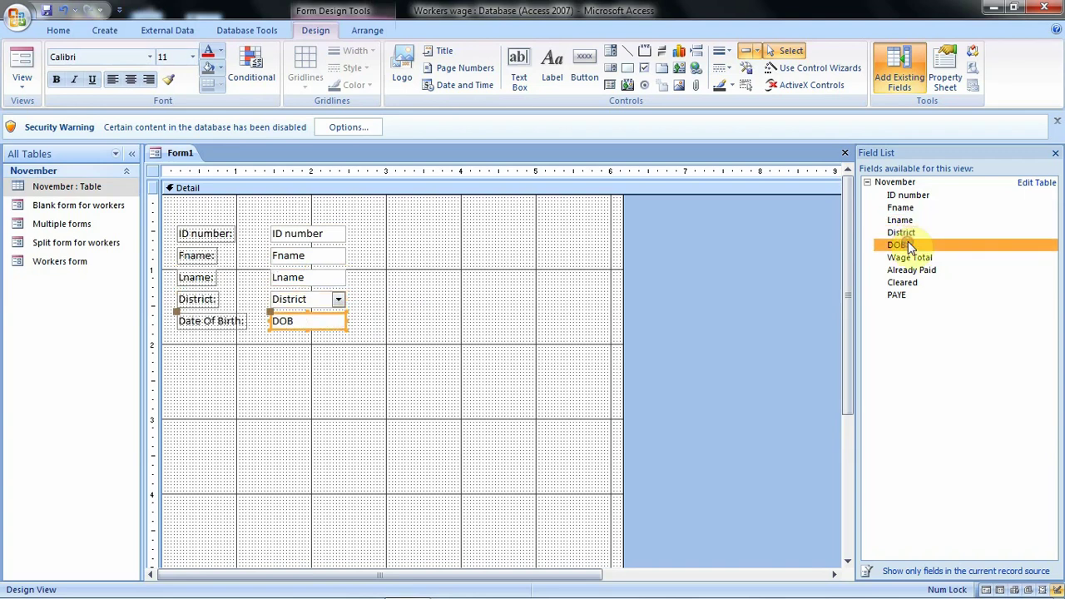
double_click(910, 258)
double_click(911, 271)
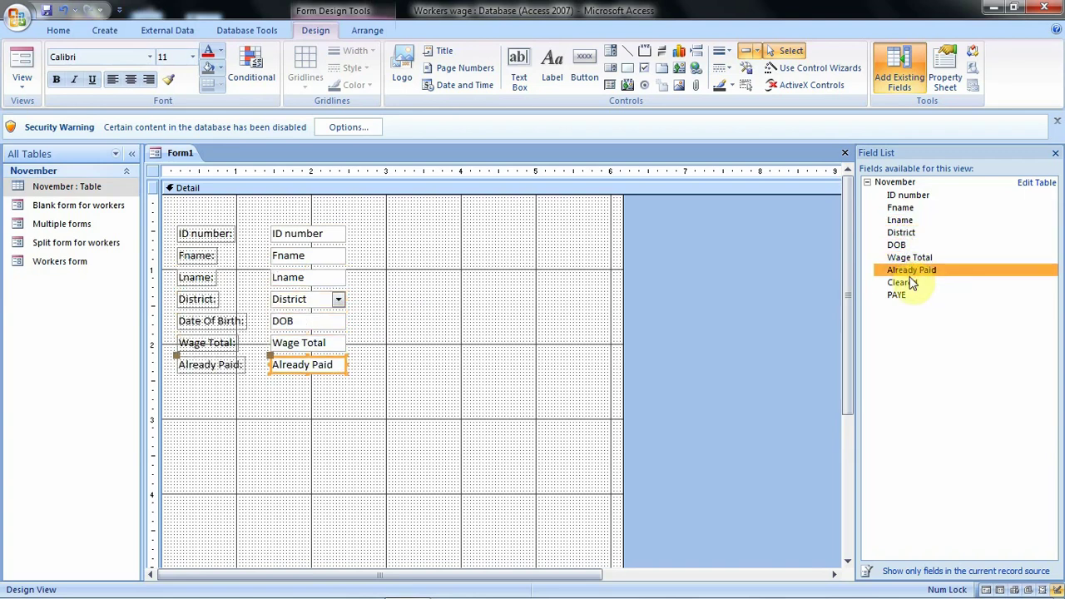
left_click(907, 283)
double_click(907, 283)
double_click(905, 296)
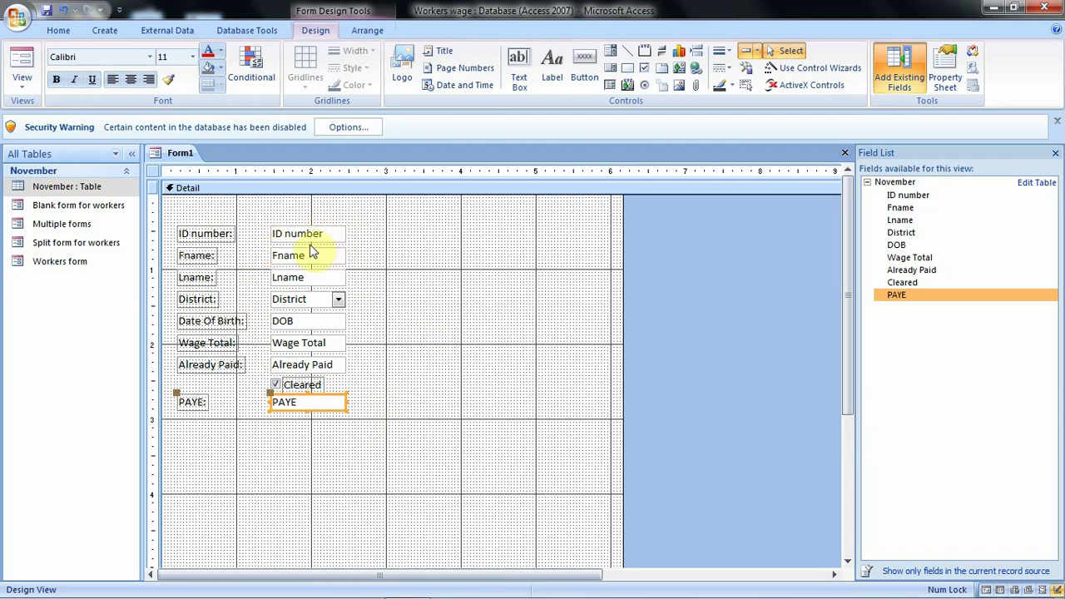
Widen the ID number label slightly, and size all labels in the left column to the widest
left_click(225, 235)
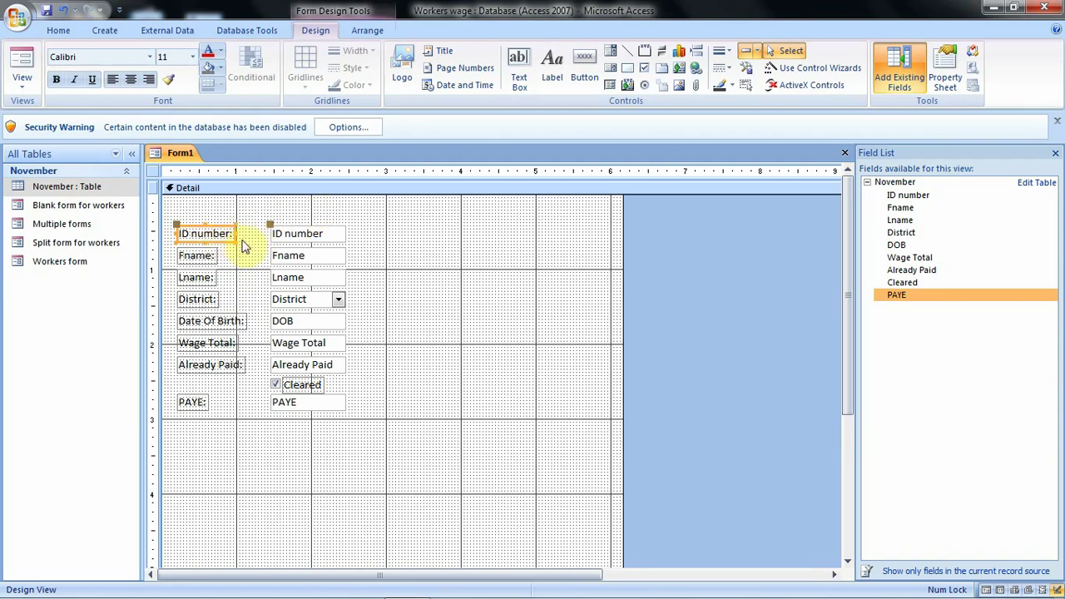
left_click_drag(234, 239, 249, 238)
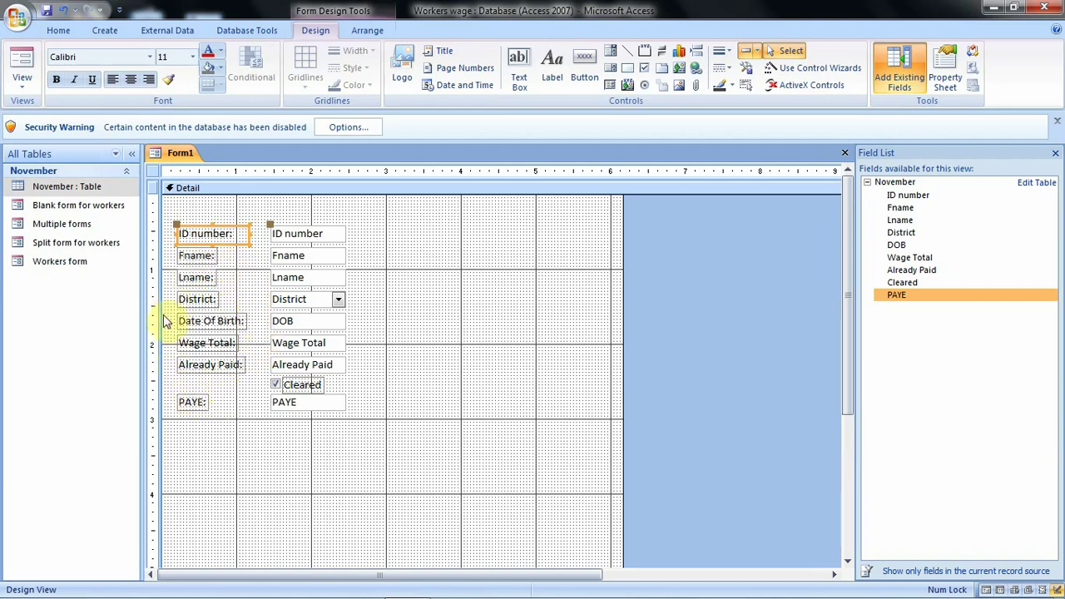
left_click_drag(210, 418, 198, 233)
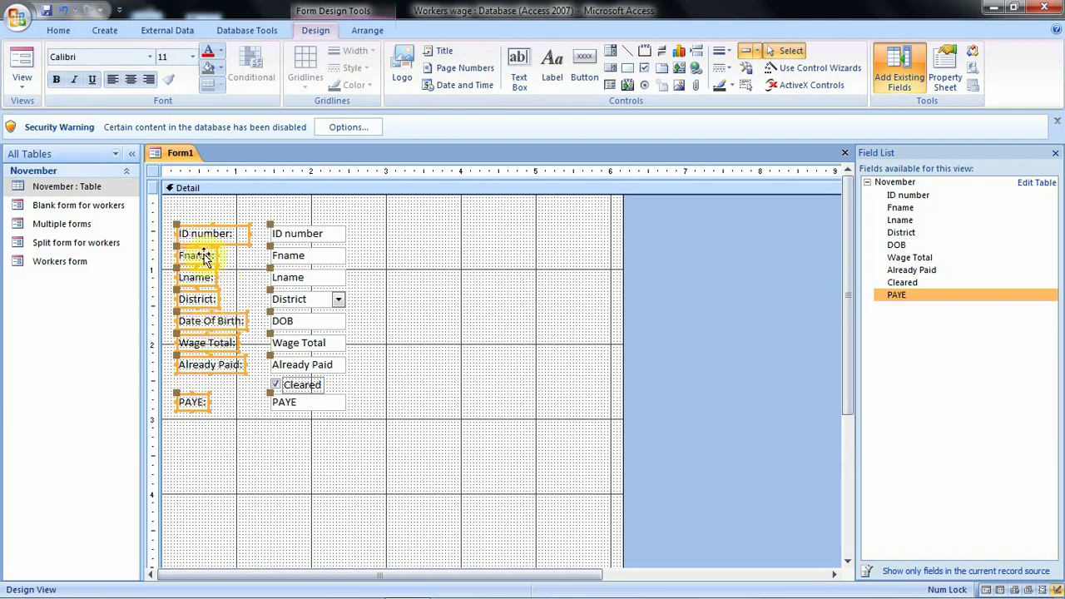
right_click(204, 258)
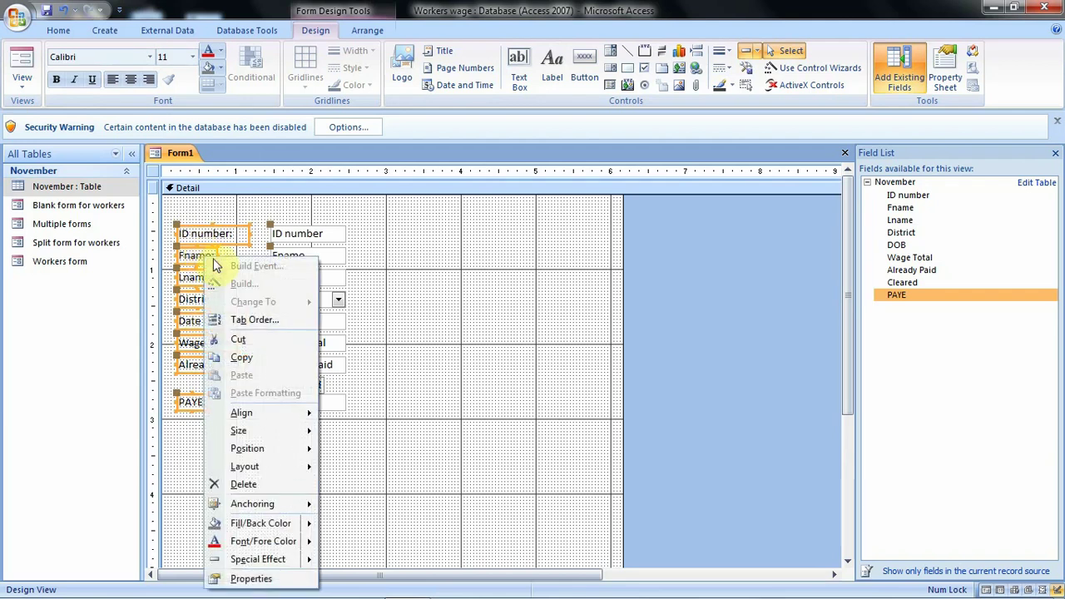
mouse_move(281, 439)
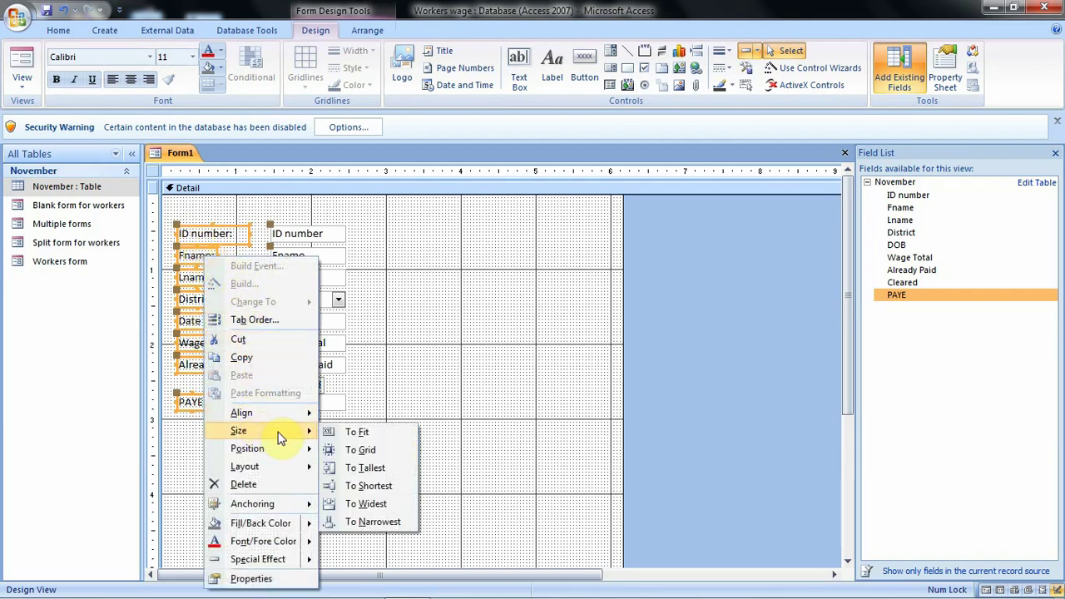
left_click(384, 504)
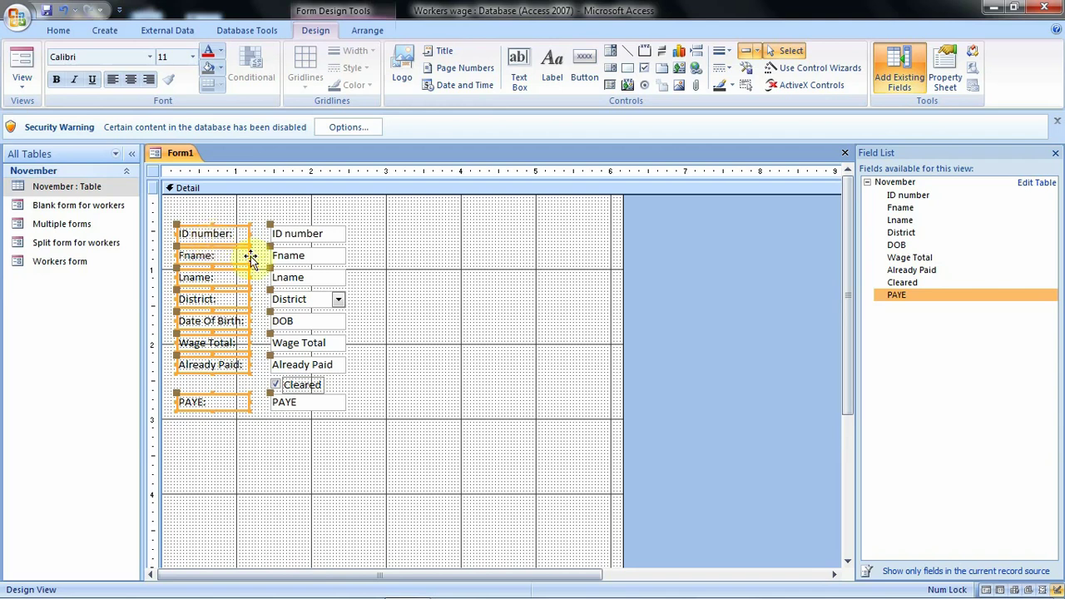
Widen the ID number text box to about the 5.1 mark on the ruler, and size all the field controls to the widest
left_click(328, 234)
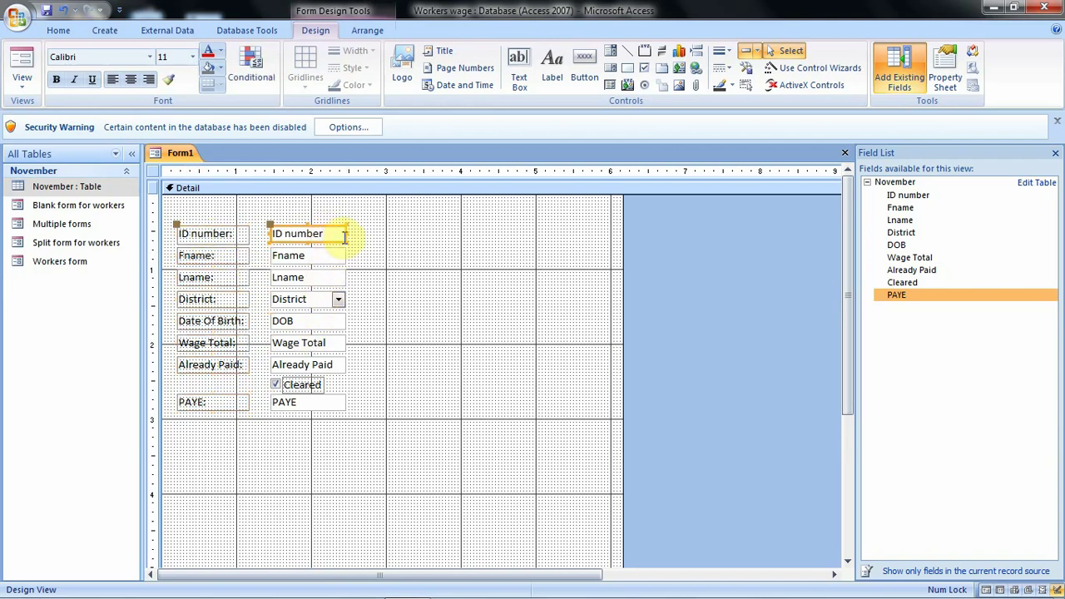
left_click_drag(347, 239, 545, 239)
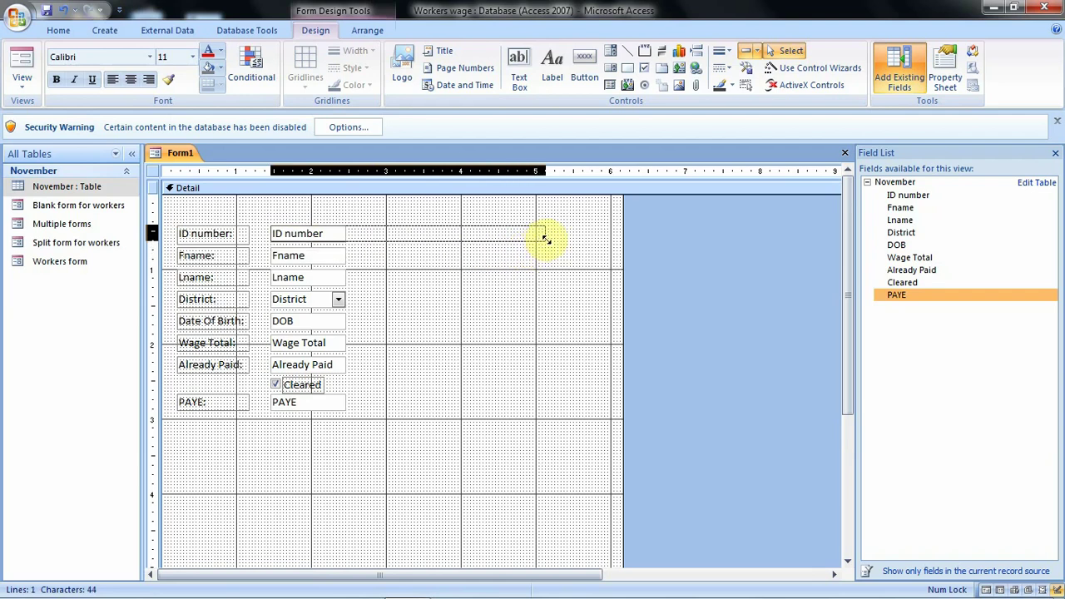
left_click_drag(545, 239, 545, 238)
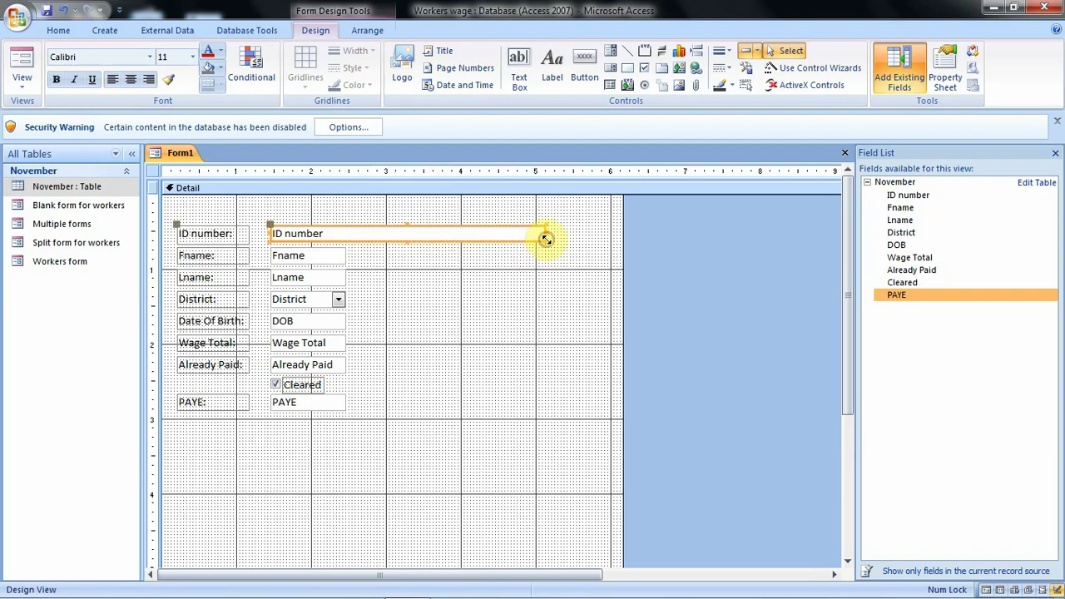
left_click_drag(348, 423, 308, 225)
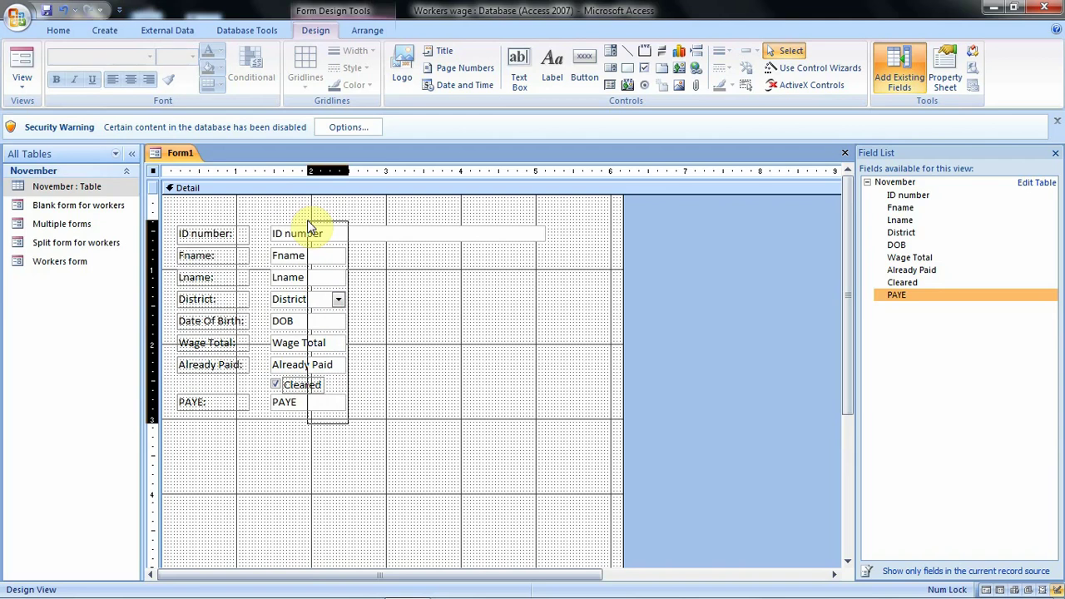
left_click_drag(307, 219, 307, 219)
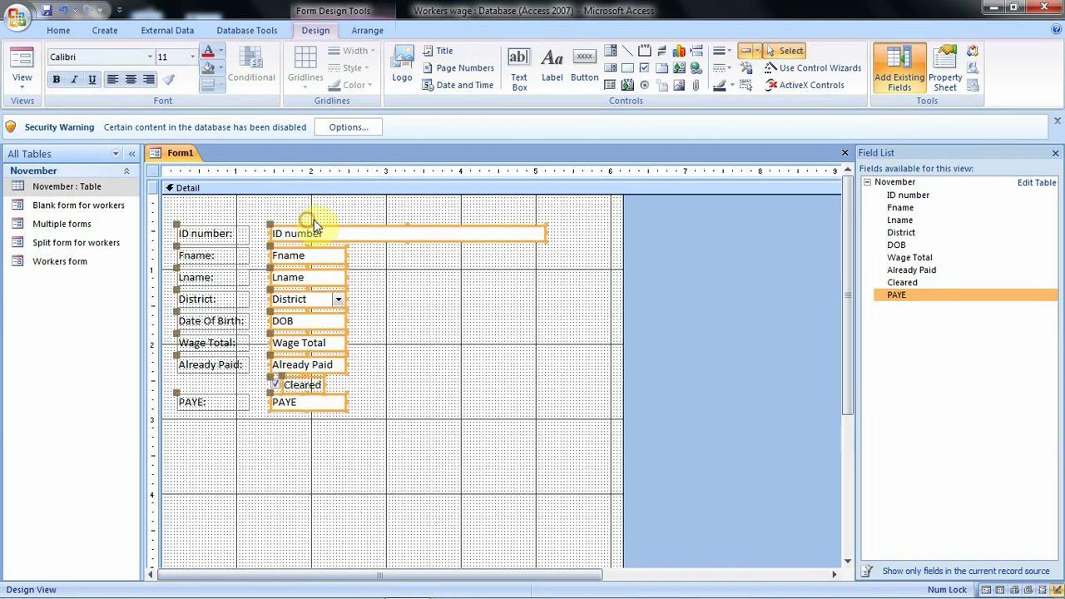
right_click(327, 261)
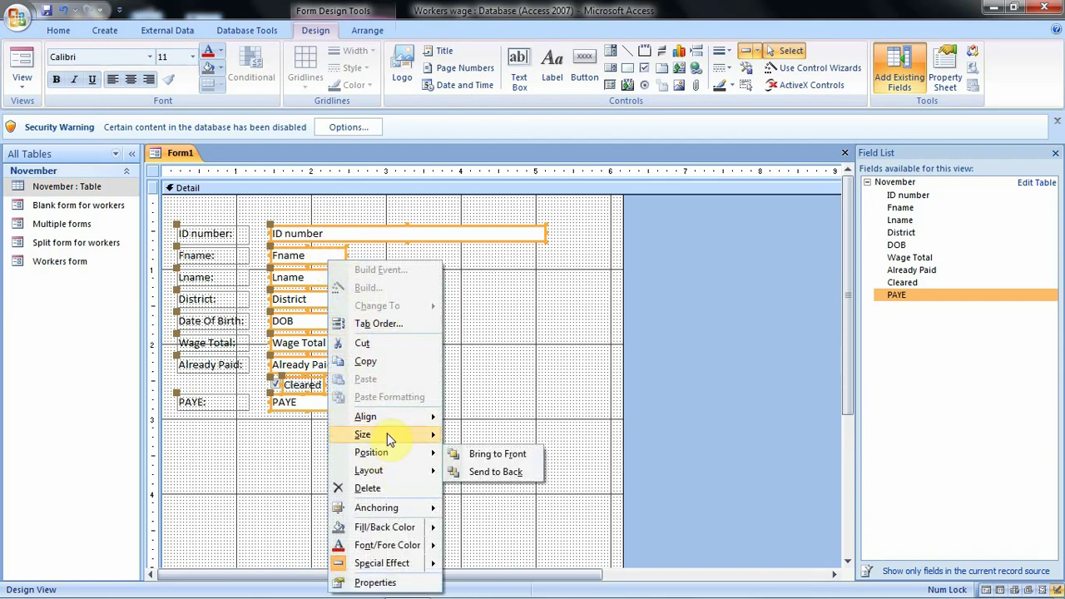
mouse_move(388, 439)
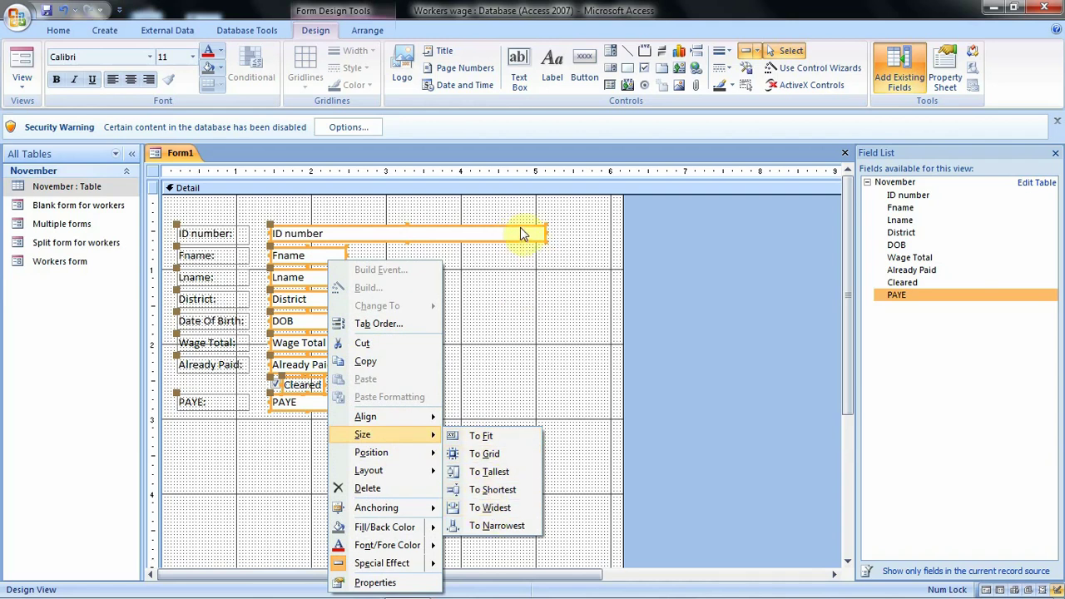
left_click(489, 508)
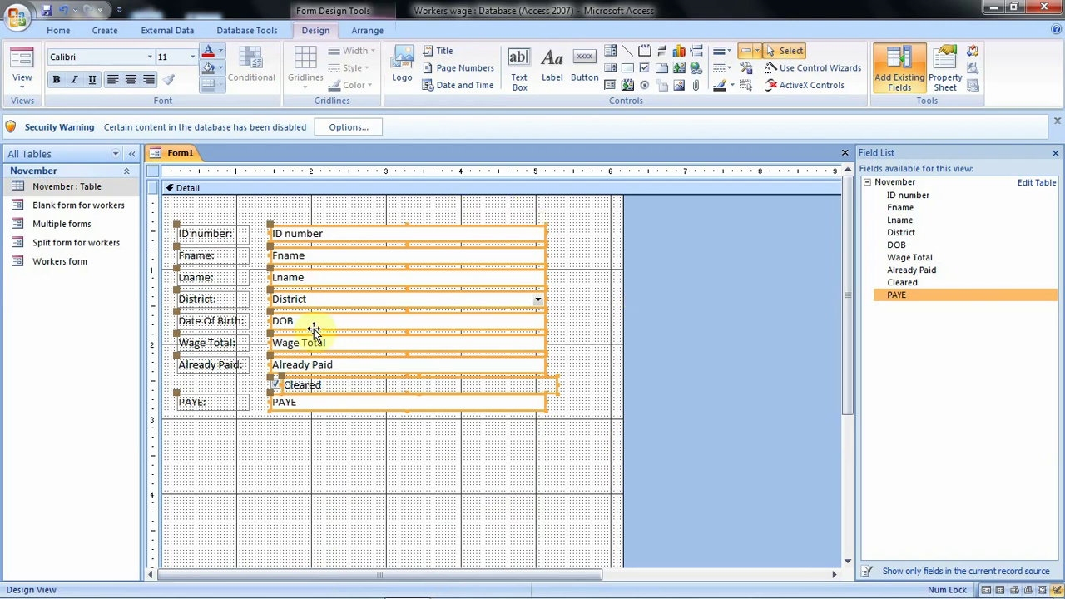
Shorten the Cleared label so its right edge lines up with the field boxes
left_click(560, 425)
left_click(549, 384)
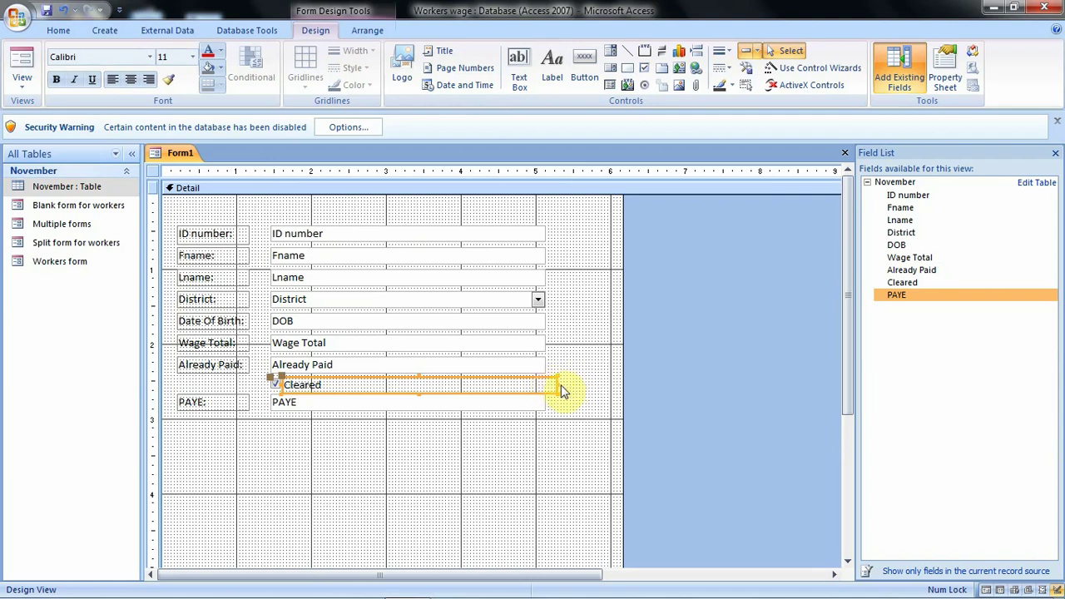
left_click_drag(553, 384, 543, 383)
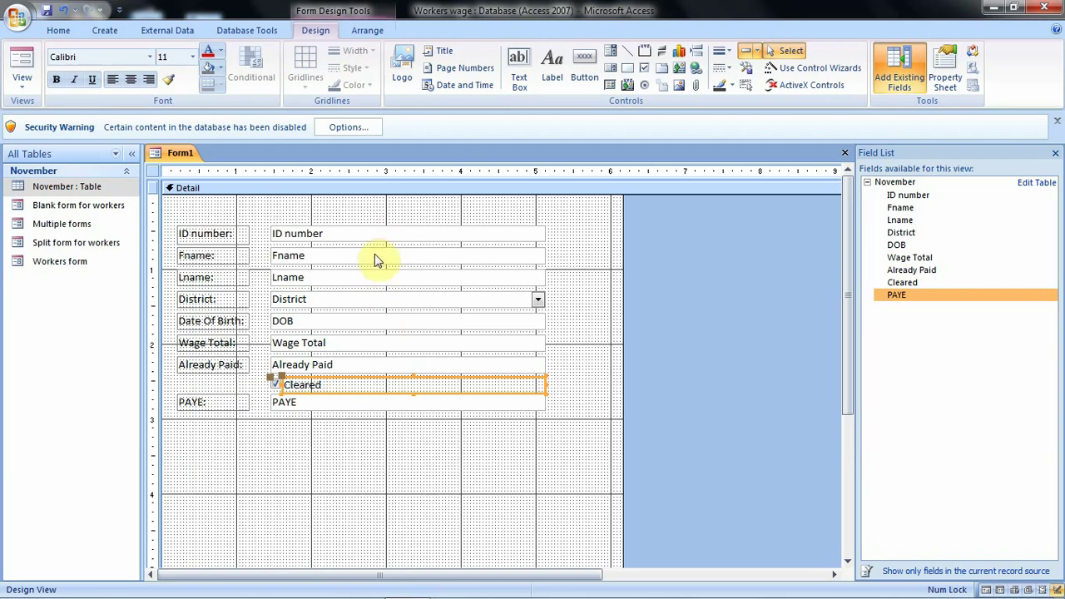
Preview the form in Form View up to the third record, and switch it to Layout View
left_click(16, 83)
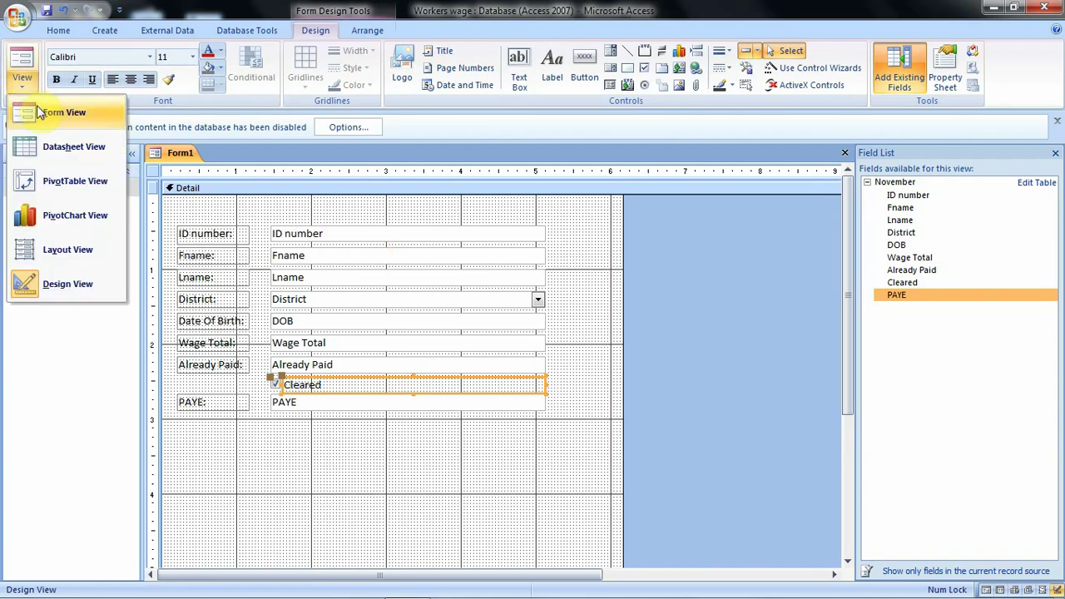
left_click(78, 110)
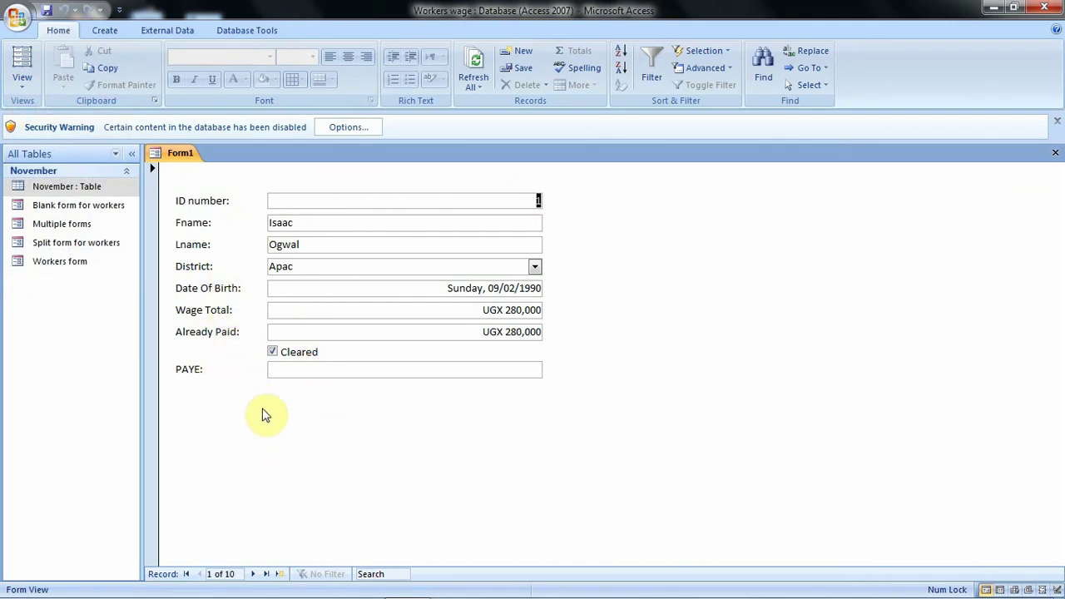
left_click(255, 574)
left_click(255, 574)
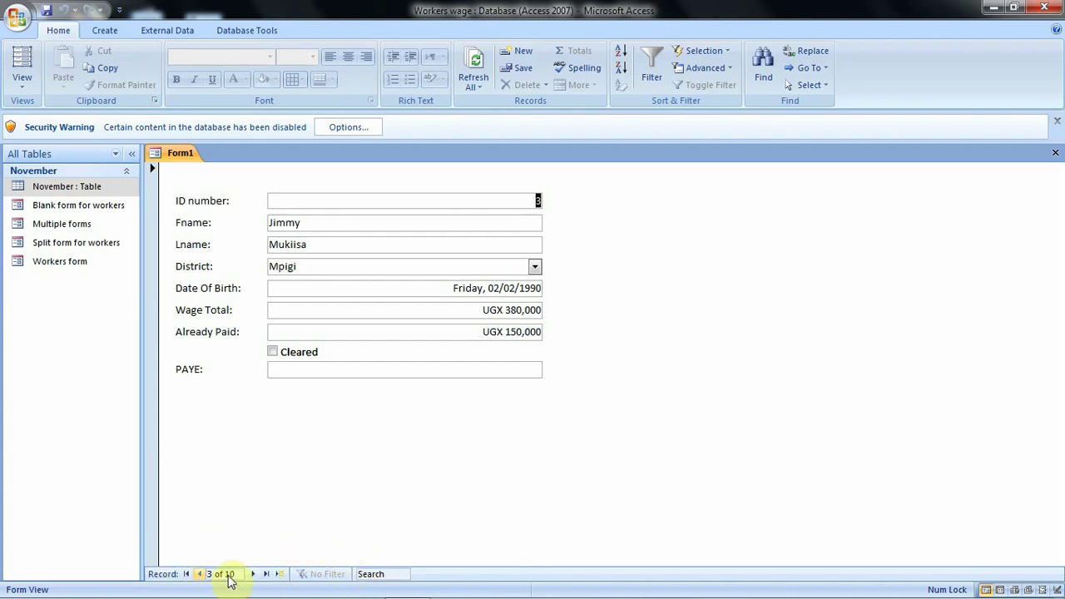
left_click(25, 83)
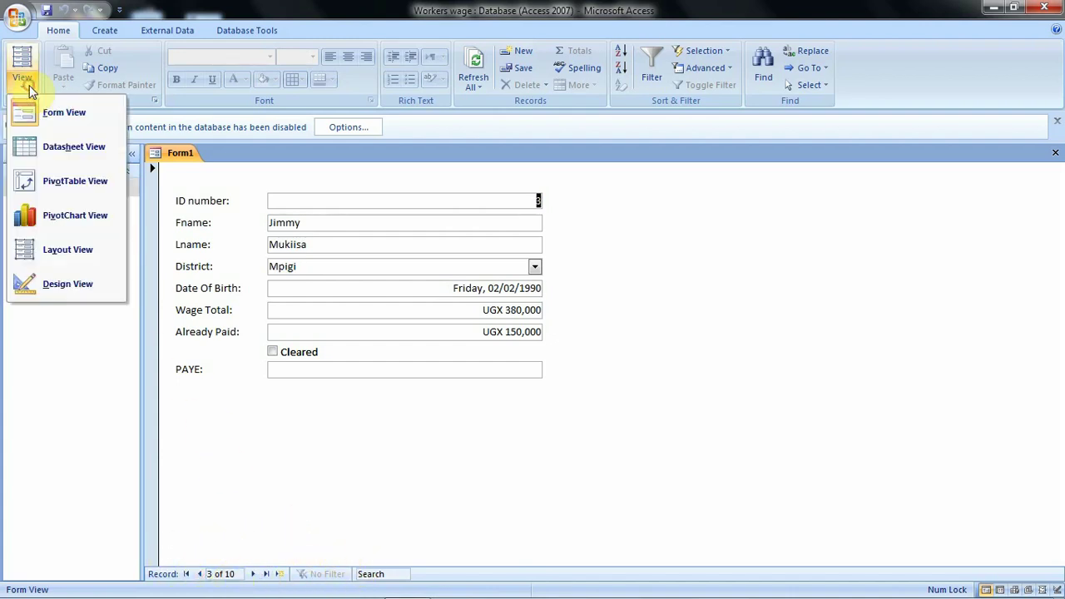
left_click(59, 248)
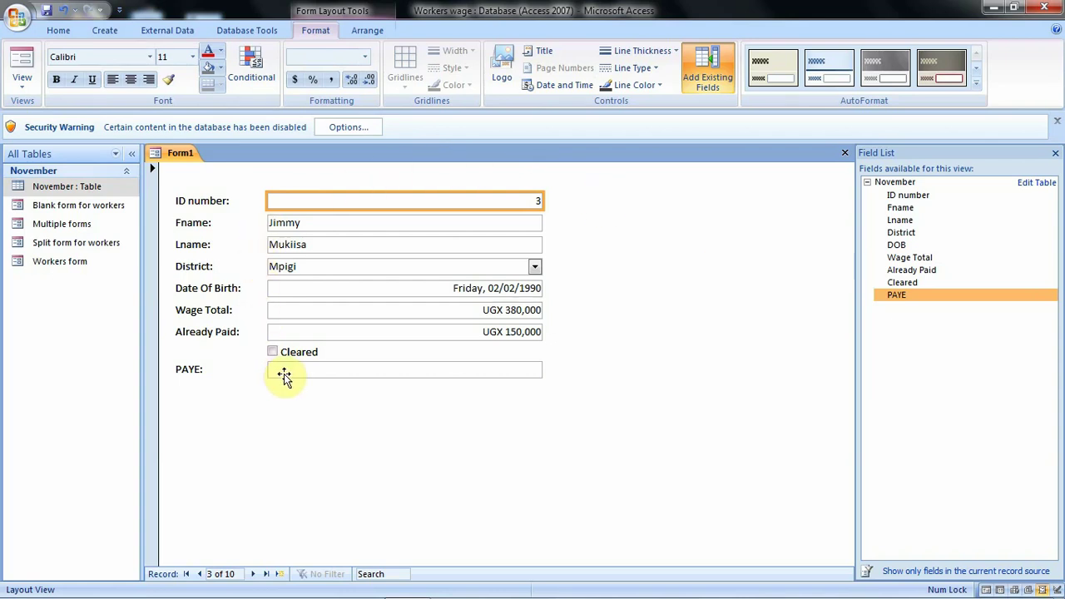
Save the form as "Workers Design form" and close all open objects
right_click(184, 155)
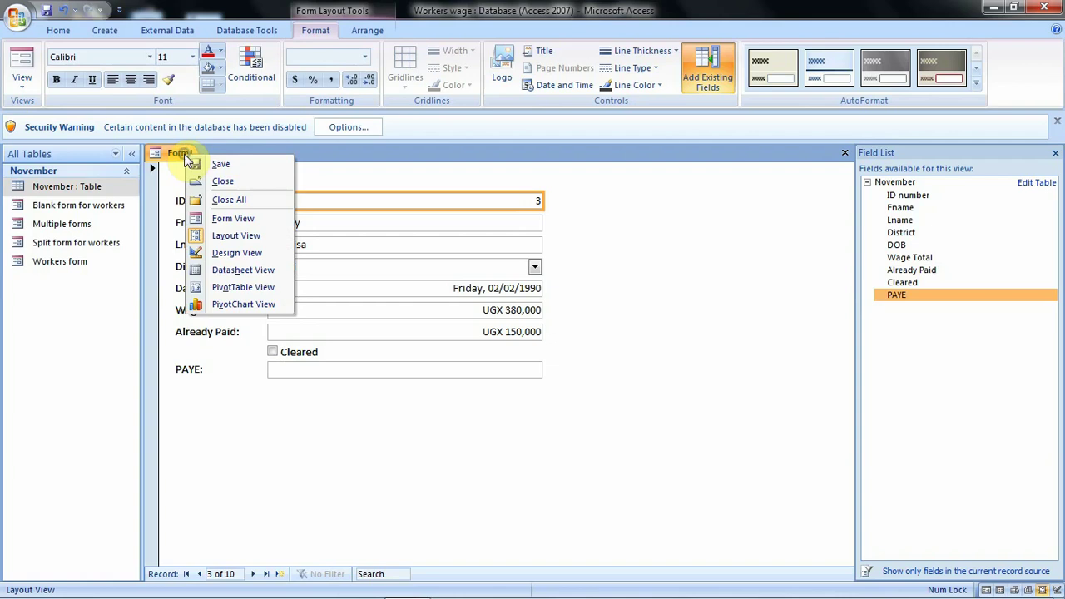
left_click(219, 165)
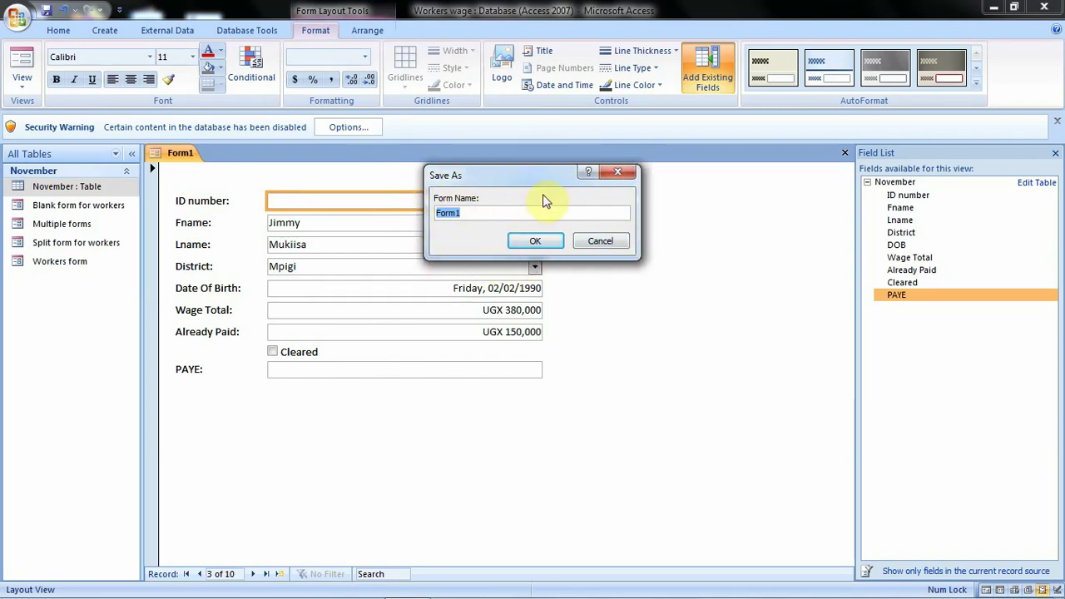
left_click(482, 213)
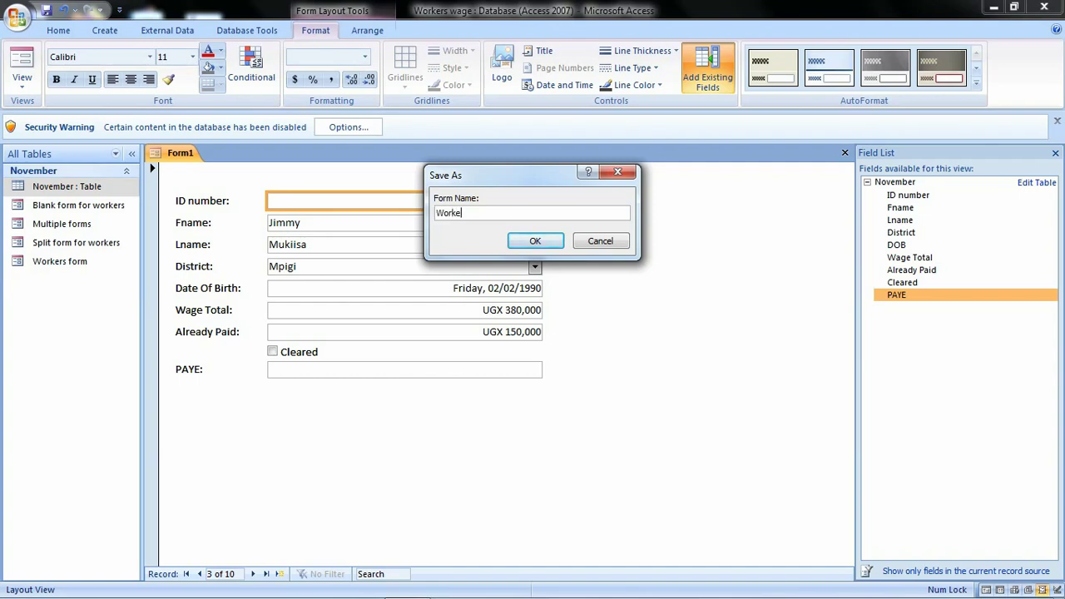
type("Design form")
left_click(550, 246)
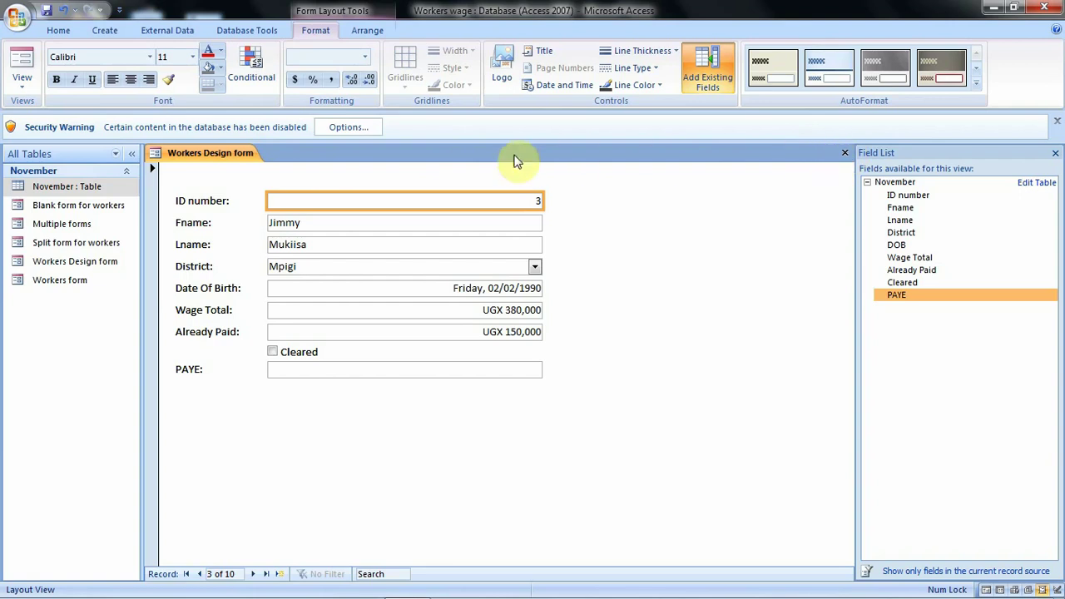
right_click(228, 153)
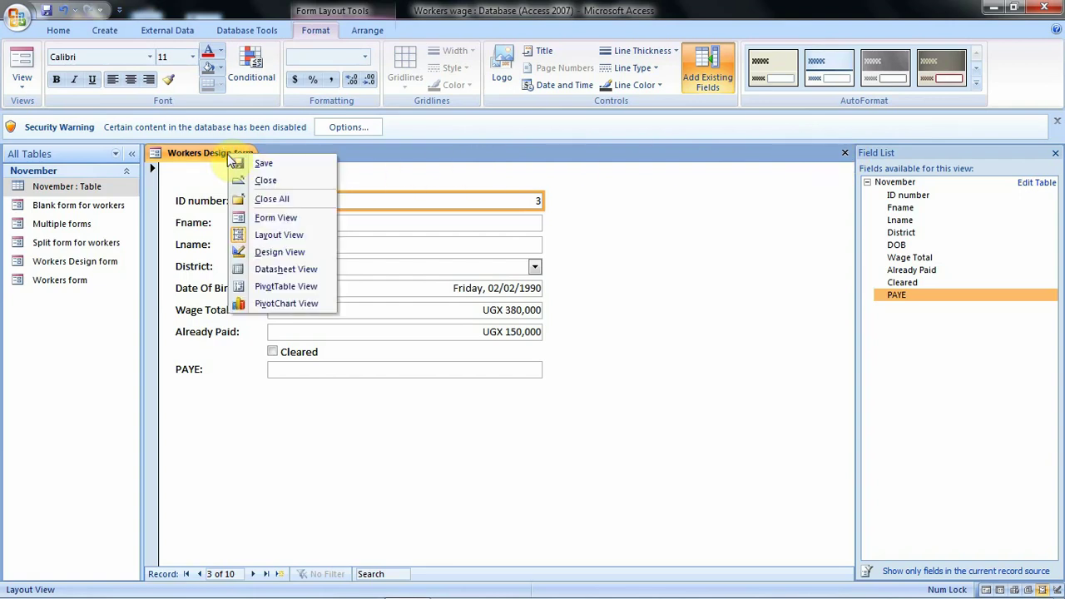
left_click(303, 202)
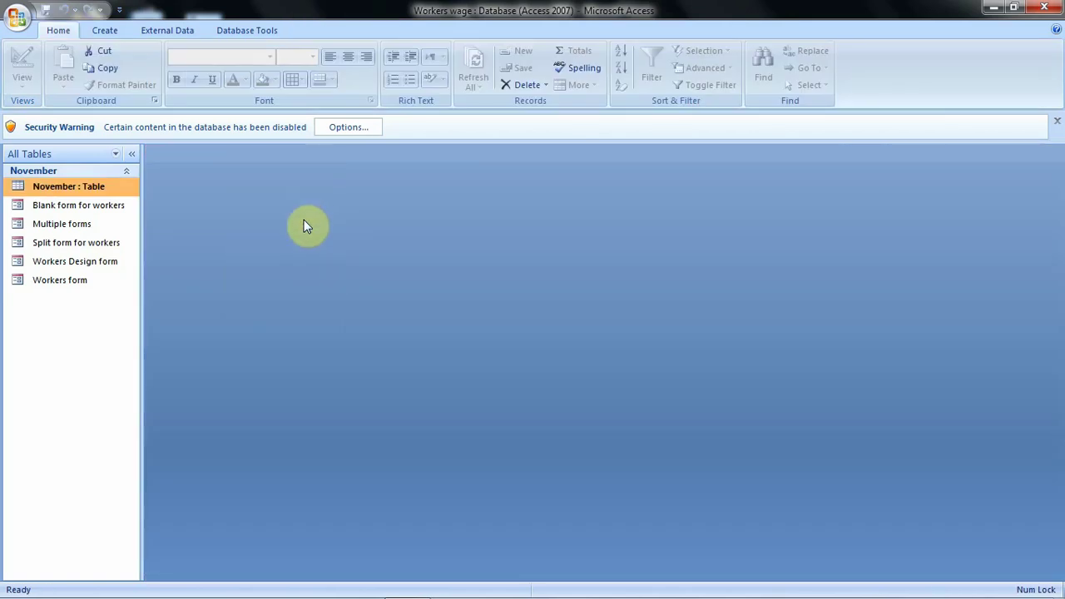